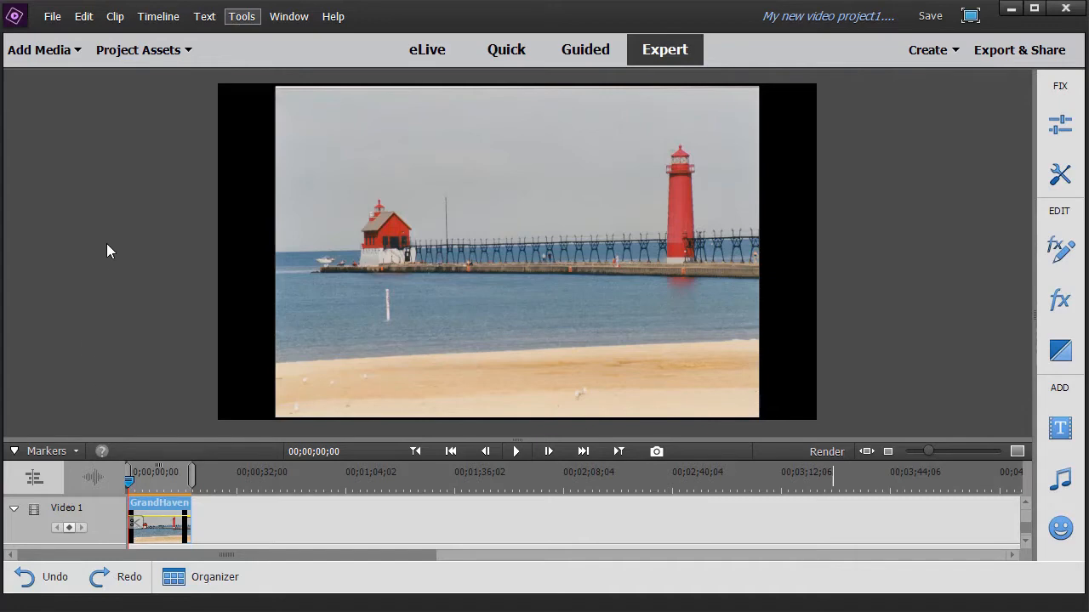
pyautogui.click(162, 51)
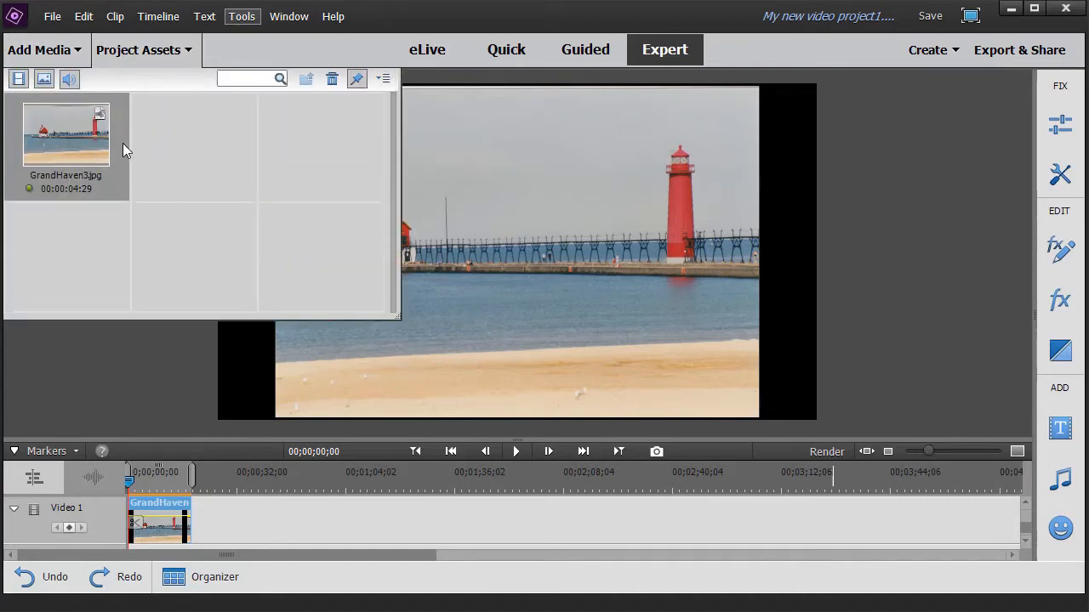
pyautogui.click(189, 51)
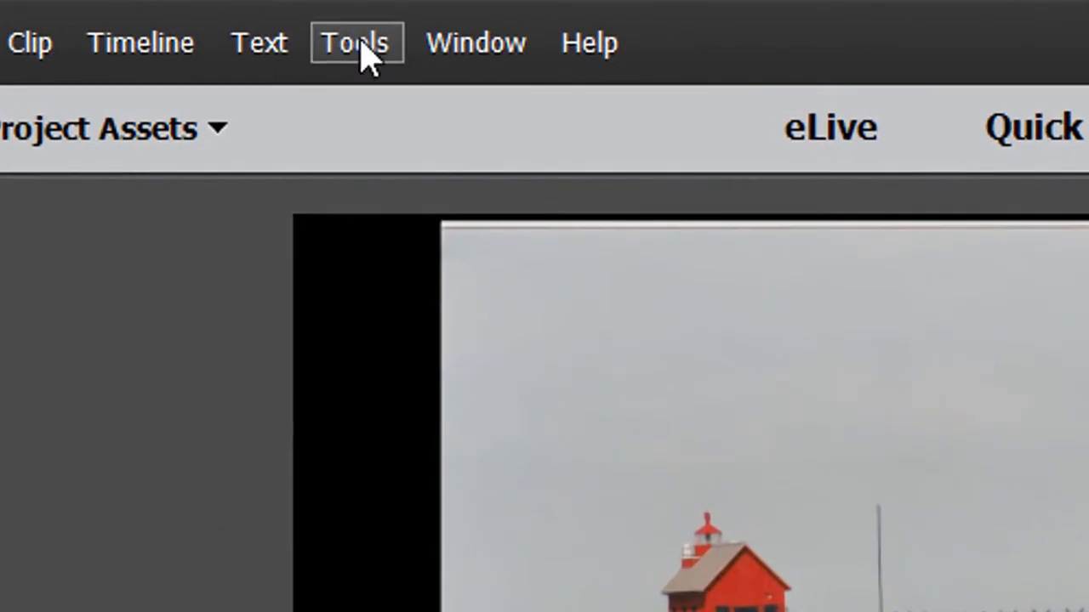
pyautogui.click(361, 47)
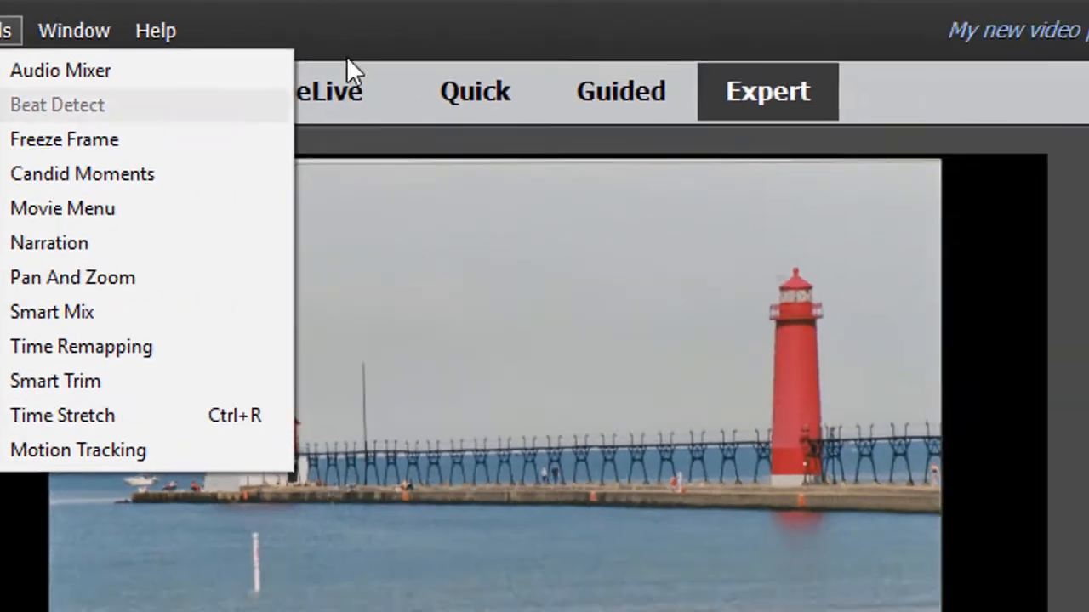
pyautogui.click(912, 41)
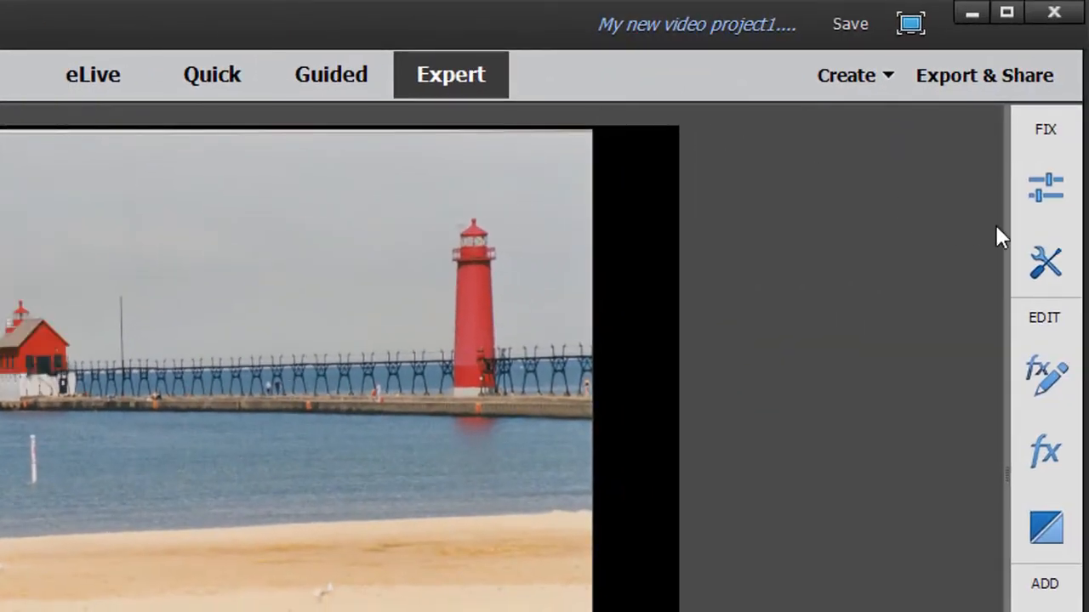
# Open the Pan & Zoom tool on the lighthouse photo and select its second focus frame.
pyautogui.click(1041, 270)
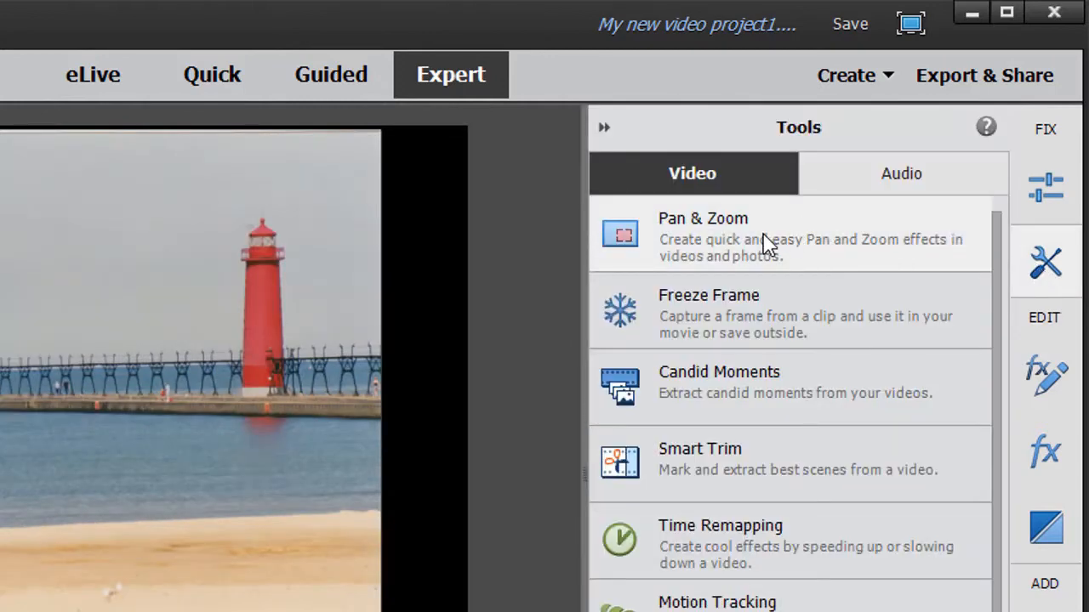
pyautogui.click(770, 244)
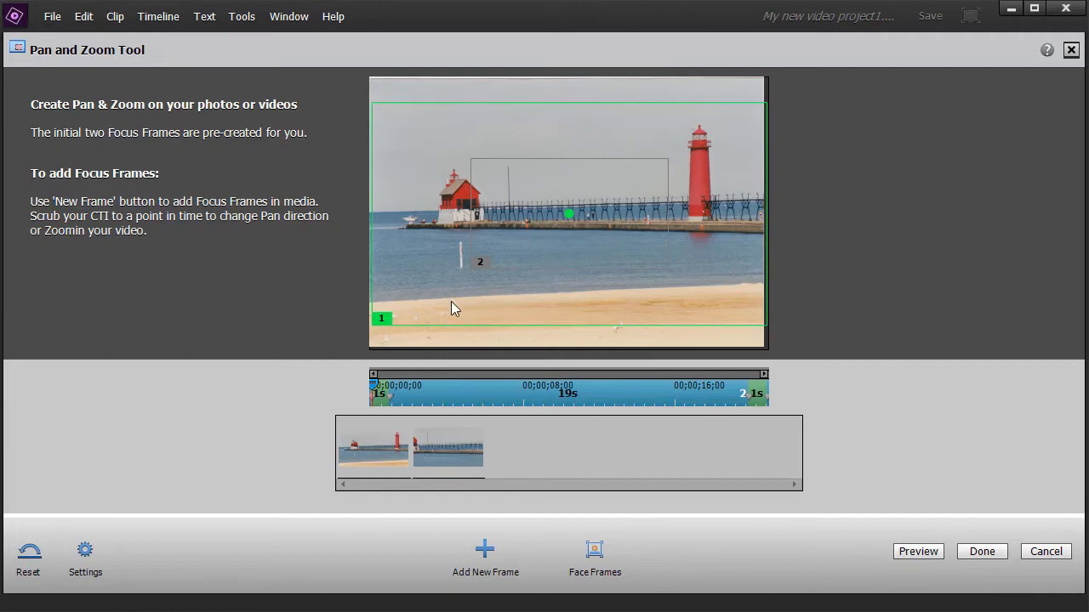
pyautogui.click(607, 242)
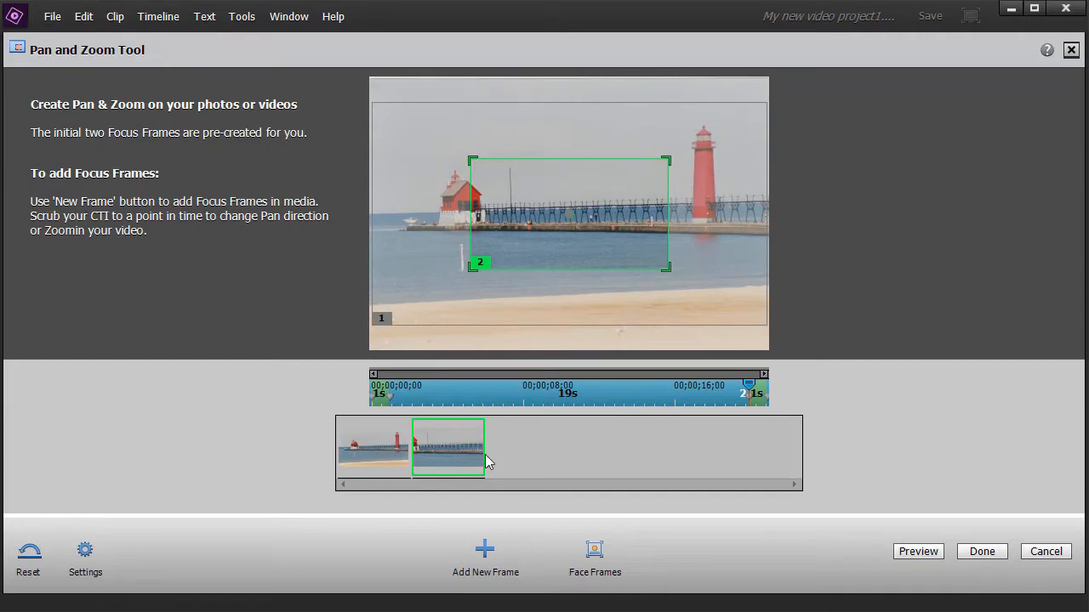
pyautogui.click(381, 461)
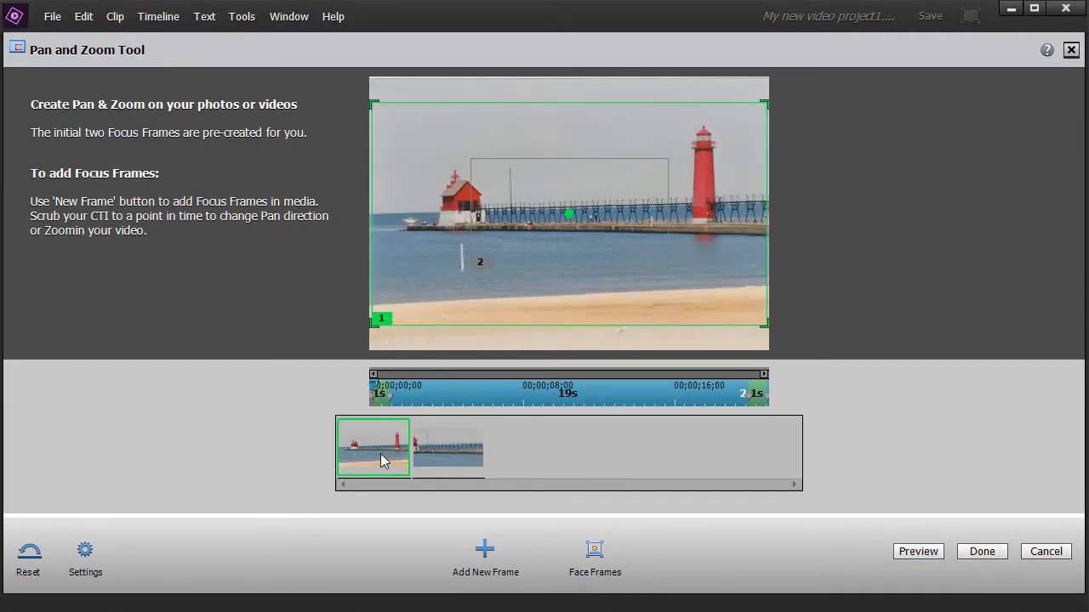
pyautogui.click(443, 455)
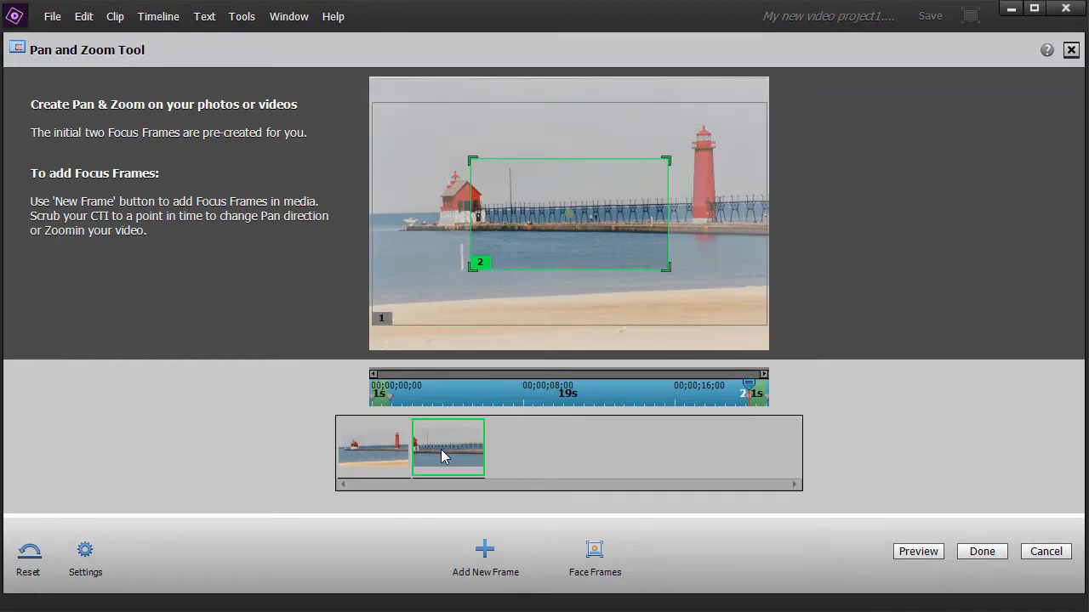
# Enlarge the second focus frame from its lower-right corner until its right edge reaches the lighthouse tower.
pyautogui.moveTo(587, 229)
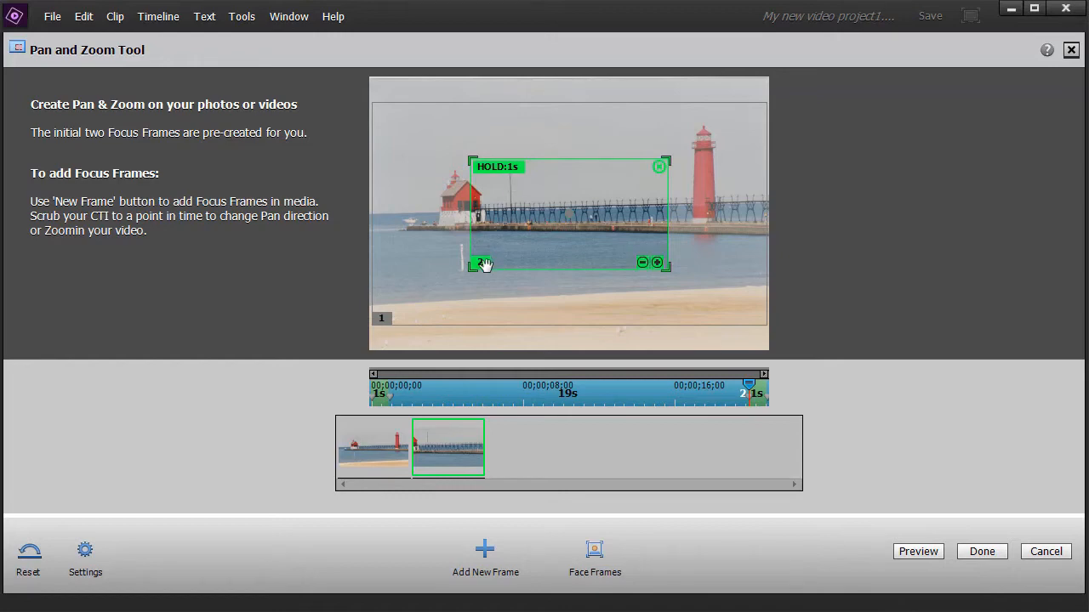
pyautogui.moveTo(659, 263)
pyautogui.mouseDown()
pyautogui.moveTo(688, 281)
pyautogui.moveTo(657, 271)
pyautogui.mouseUp()
pyautogui.click(657, 272)
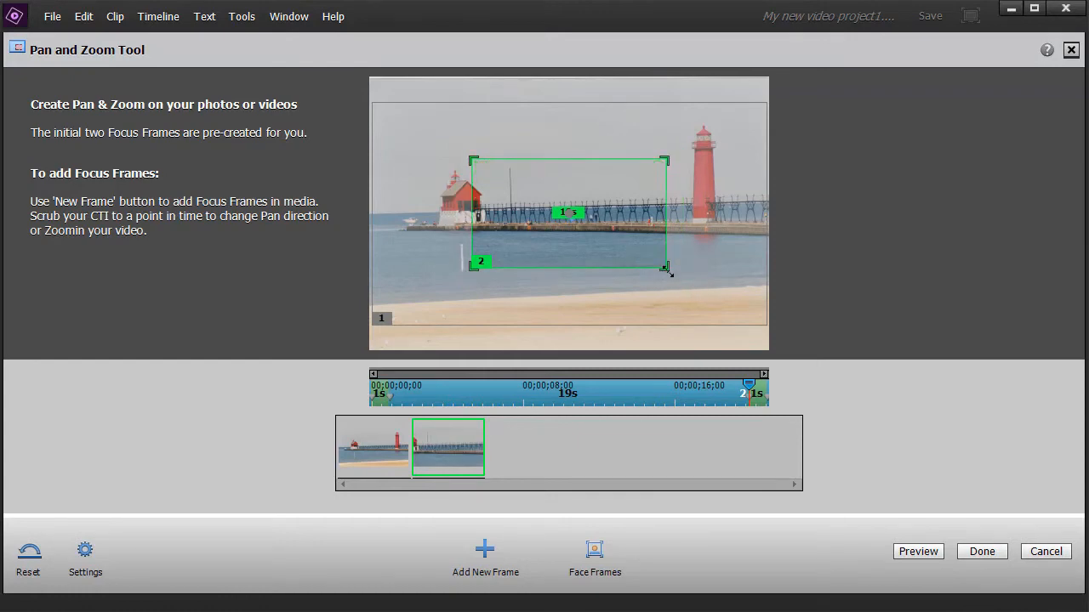
pyautogui.moveTo(668, 270); pyautogui.dragTo(696, 309)
pyautogui.moveTo(668, 170)
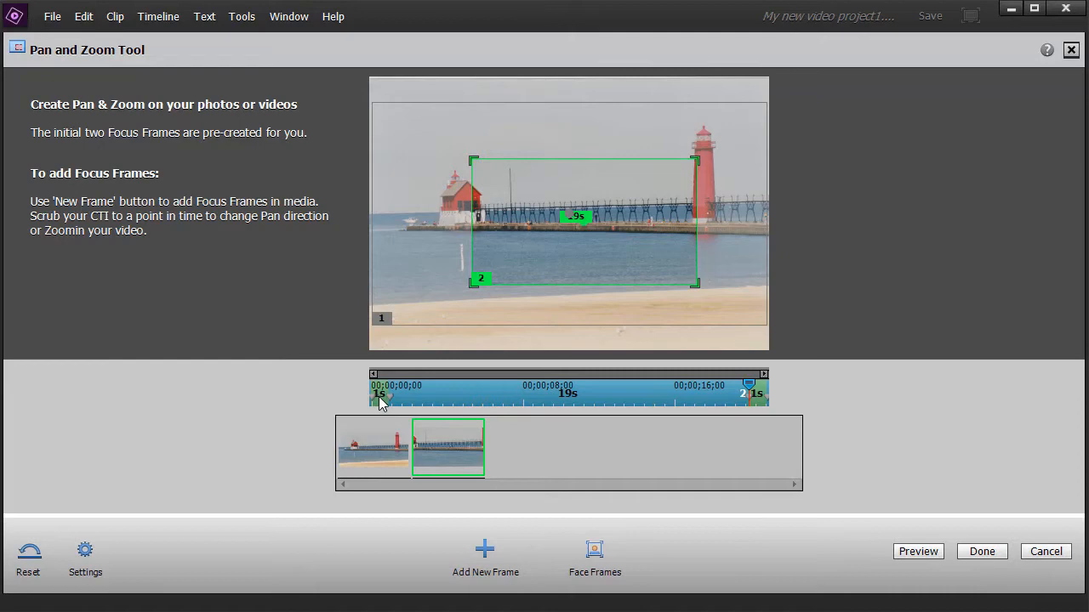
# Select the first focus frame and preview the pan and zoom animation.
pyautogui.click(374, 457)
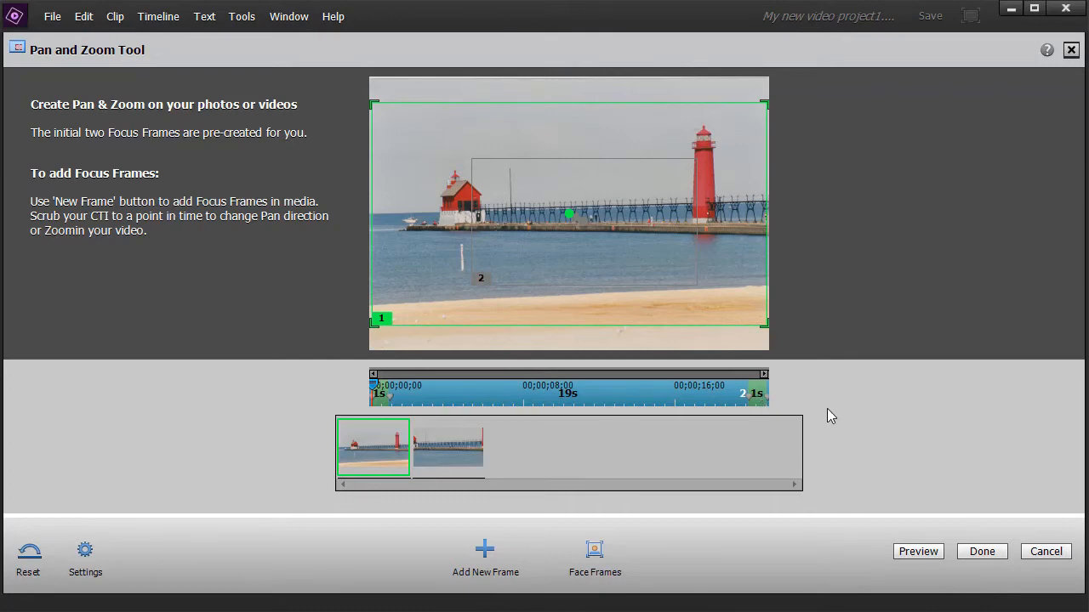
pyautogui.click(915, 552)
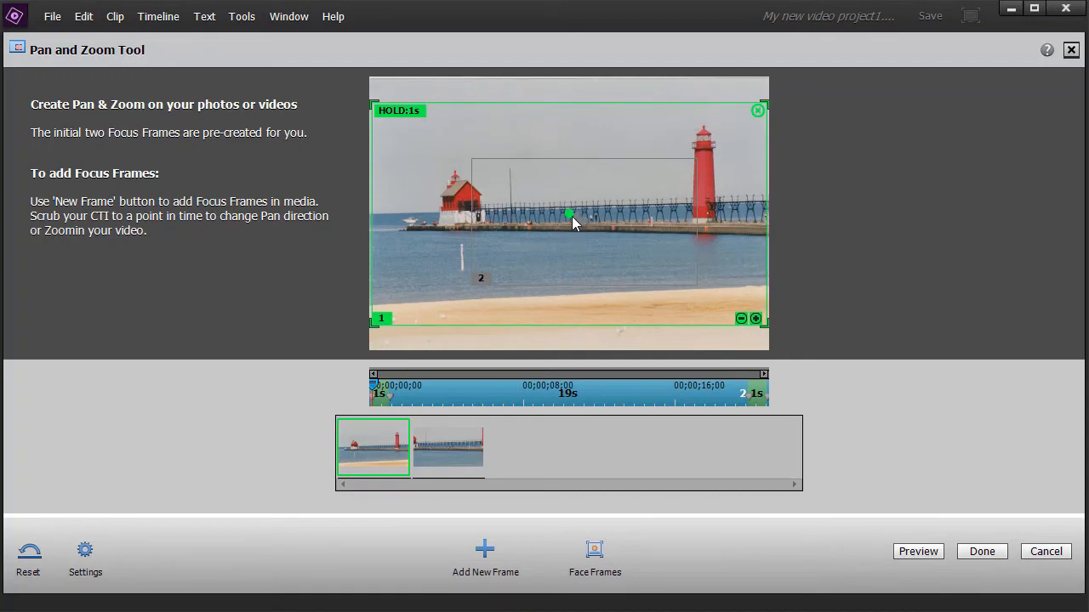
# Shrink the second focus frame from its lower-left corner so it covers only the pier section beside the lighthouse.
pyautogui.click(438, 448)
pyautogui.moveTo(469, 288)
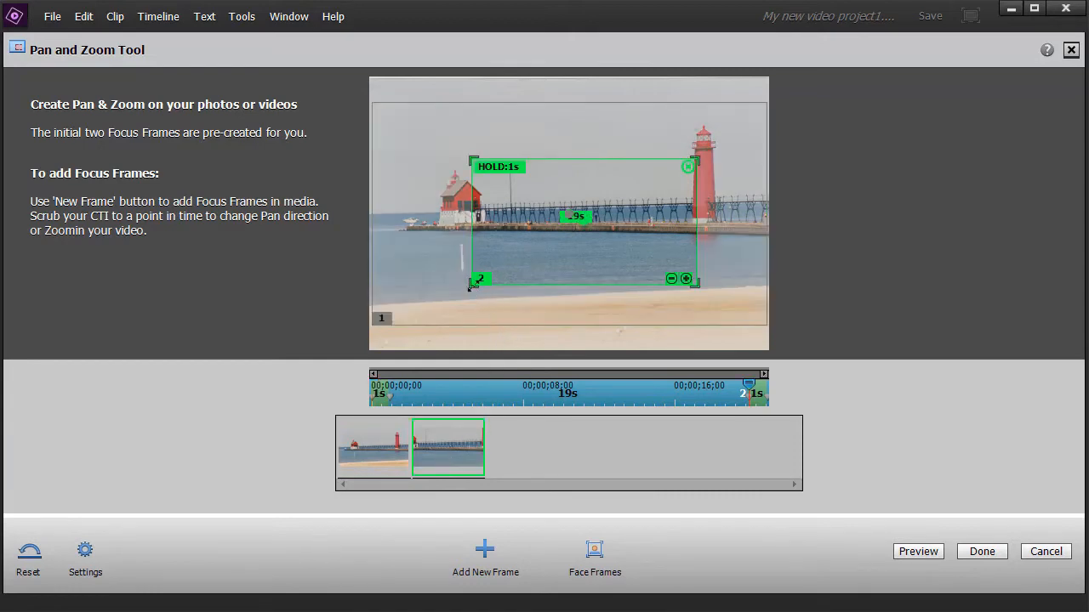
pyautogui.moveTo(469, 287); pyautogui.dragTo(536, 262)
# Check the second focus frame's pan time and hold time durations without changing them.
pyautogui.click(592, 207)
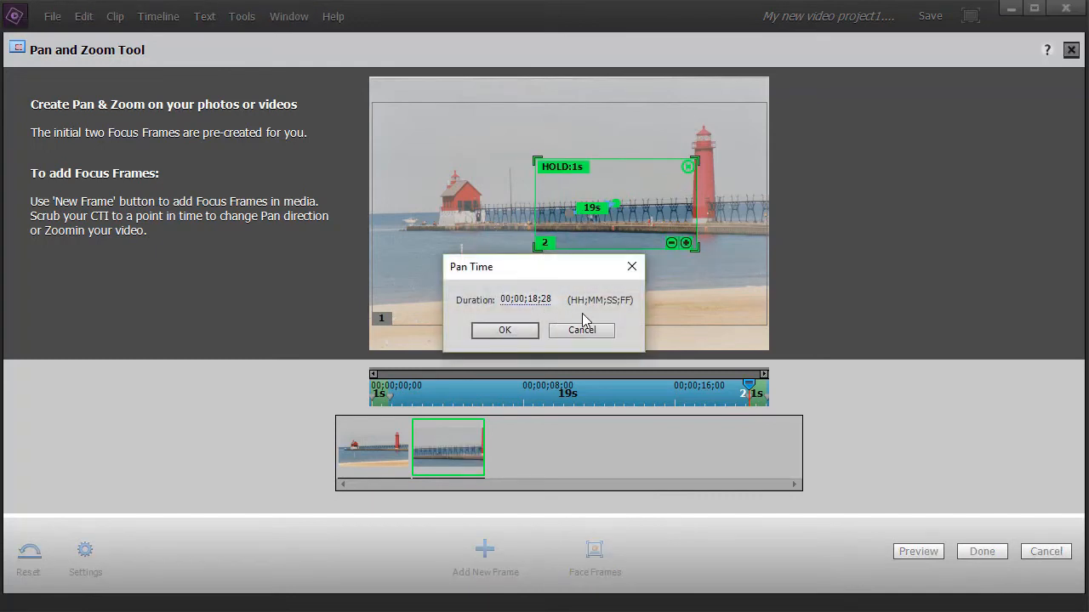
pyautogui.click(632, 269)
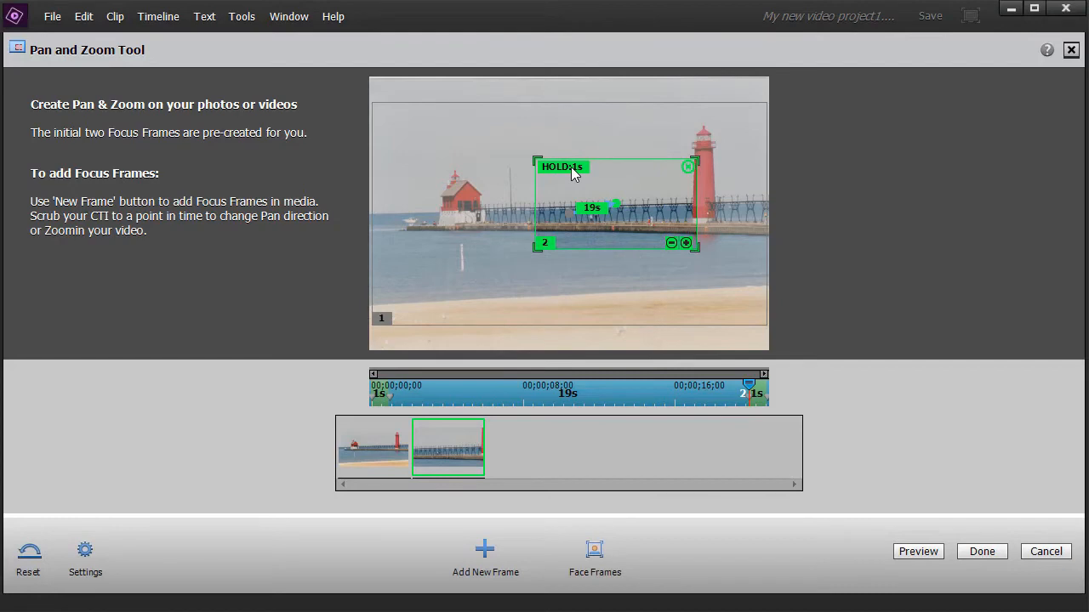
pyautogui.click(573, 174)
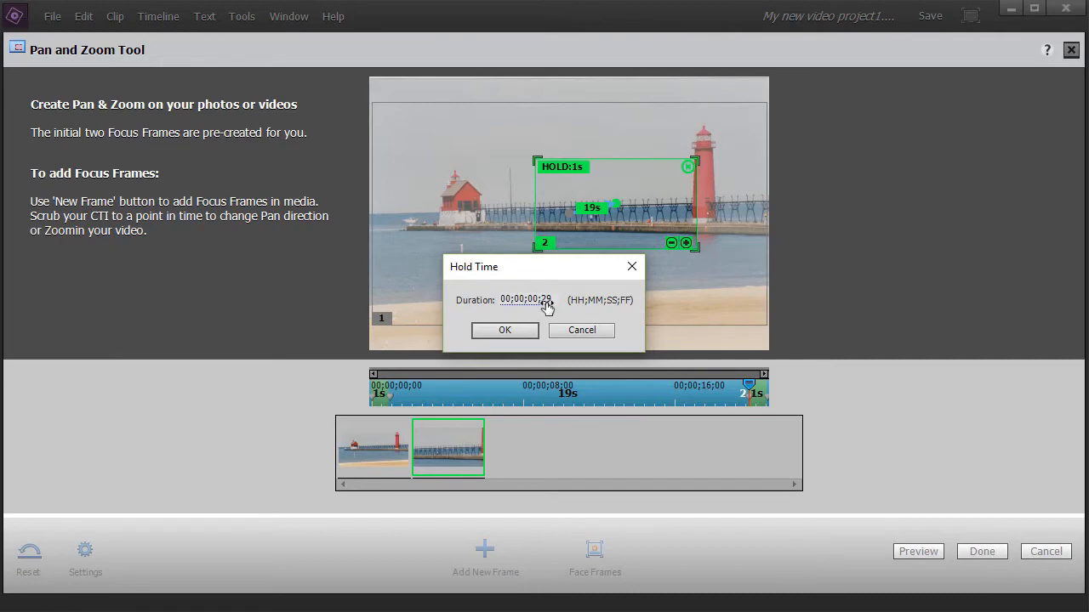
pyautogui.click(572, 333)
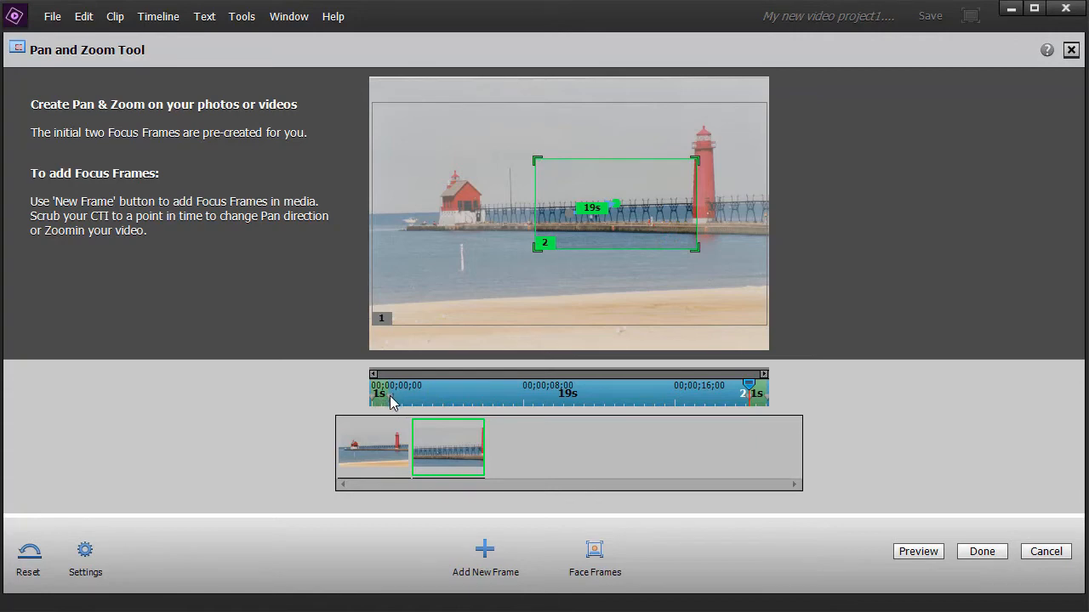
# Lengthen the first focus frame's hold on the timeline to about 3 seconds, and shorten it to about 2 seconds.
pyautogui.moveTo(395, 398); pyautogui.dragTo(421, 398)
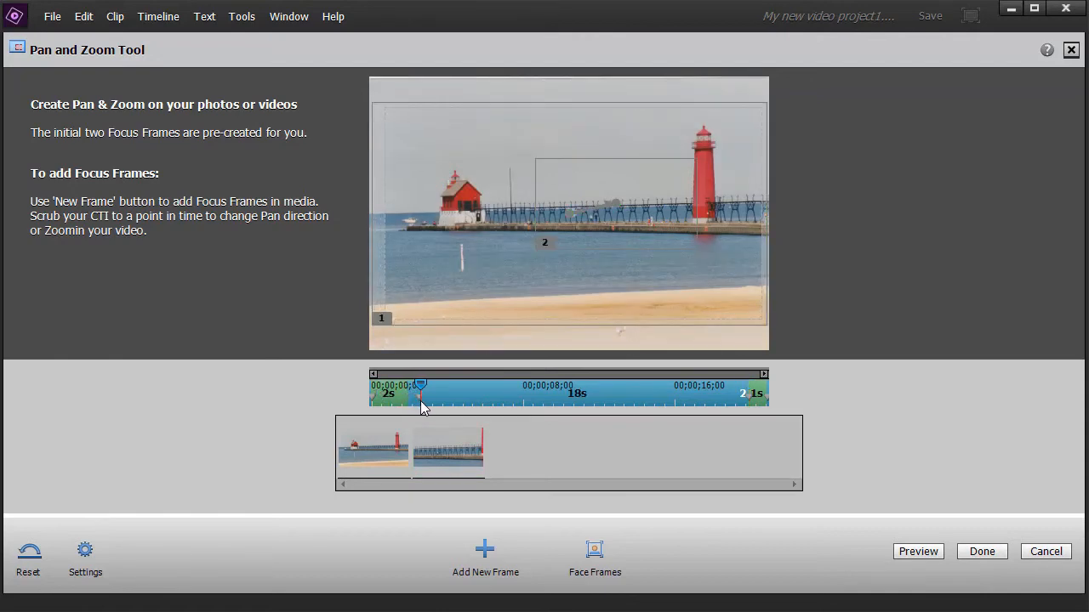
pyautogui.click(424, 408)
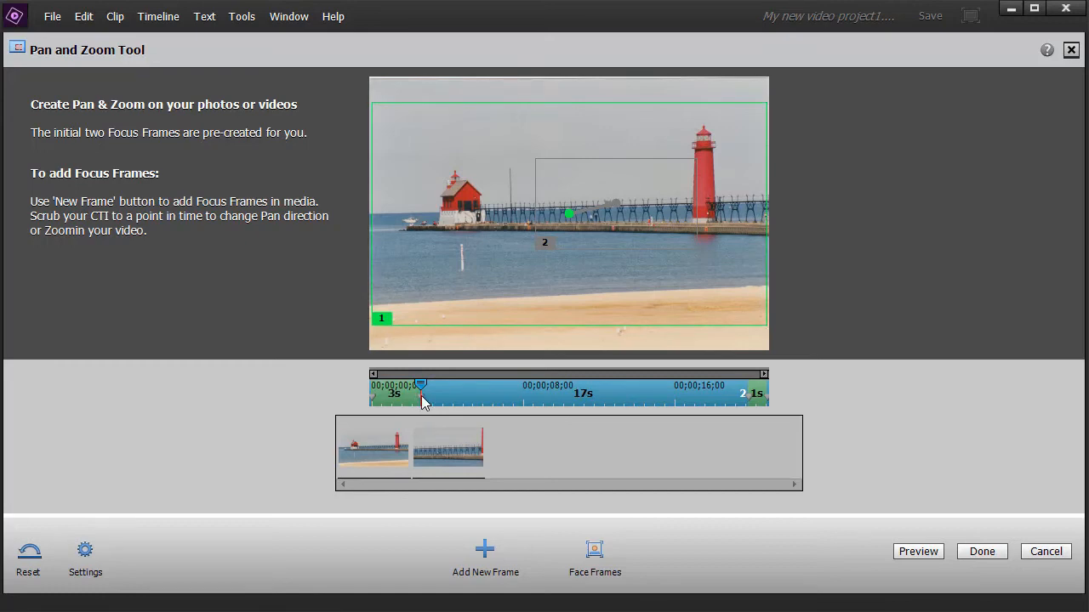
pyautogui.moveTo(421, 396); pyautogui.dragTo(400, 397)
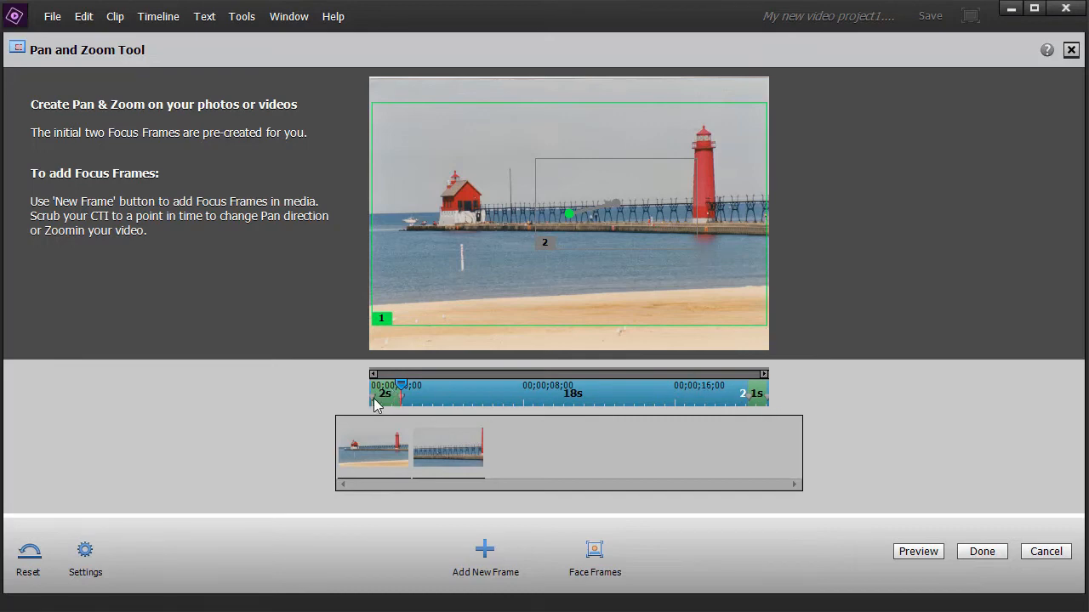
# Move the second focus frame earlier on the timeline for a pan of about 13 seconds, and shorten the first frame's hold to about 1 second.
pyautogui.click(757, 397)
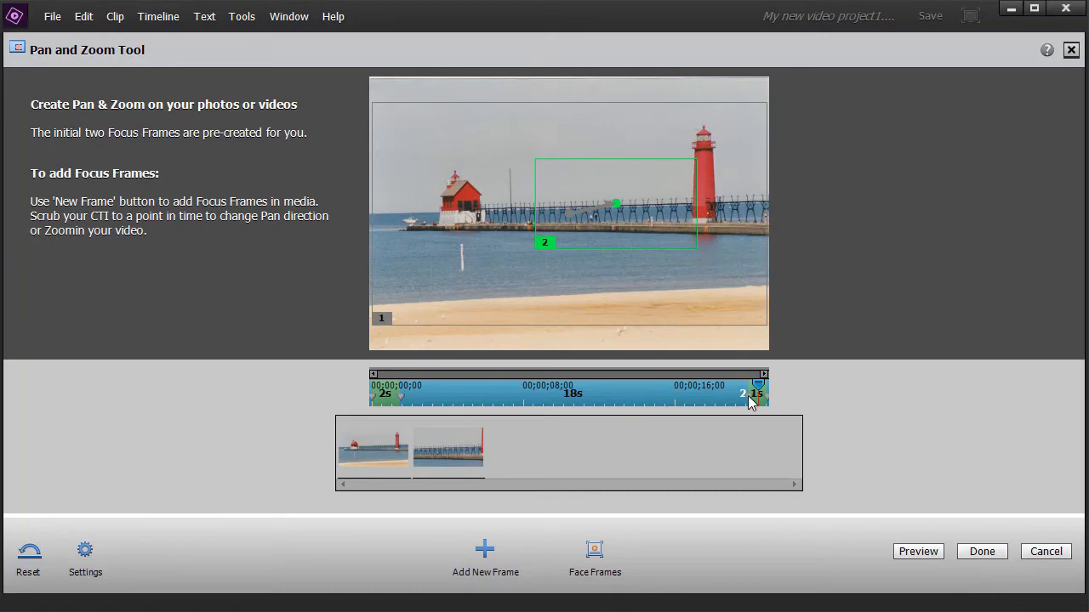
pyautogui.click(704, 408)
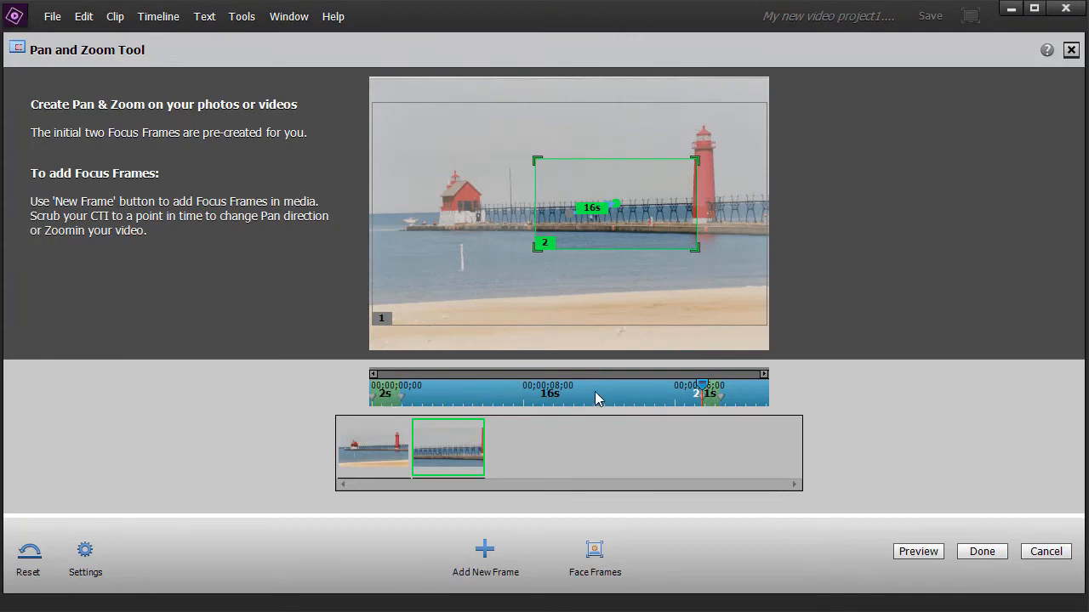
pyautogui.moveTo(700, 397); pyautogui.dragTo(482, 407)
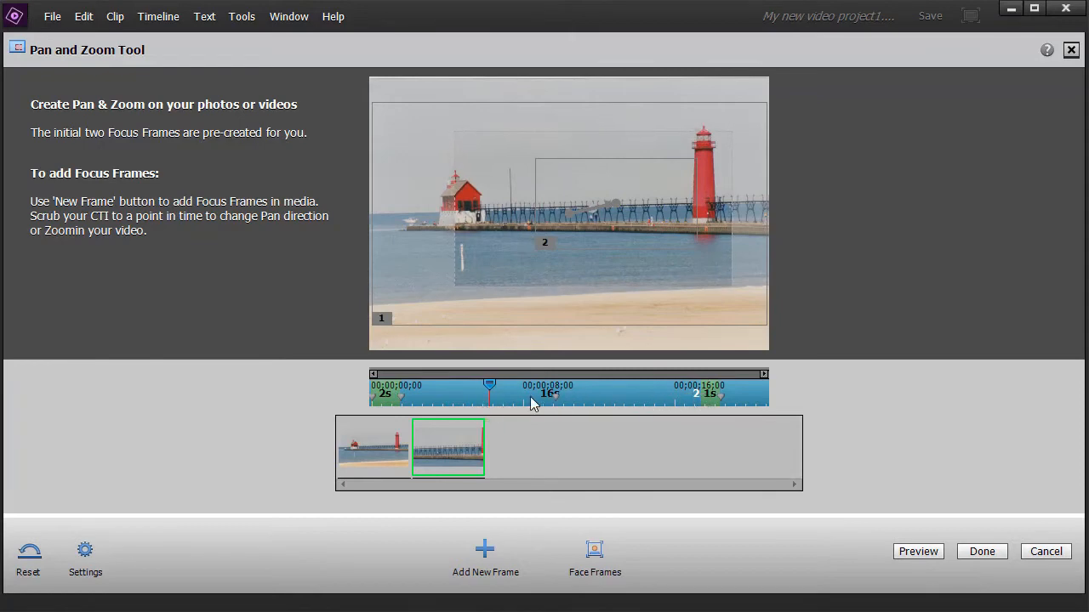
pyautogui.moveTo(490, 399); pyautogui.dragTo(487, 397)
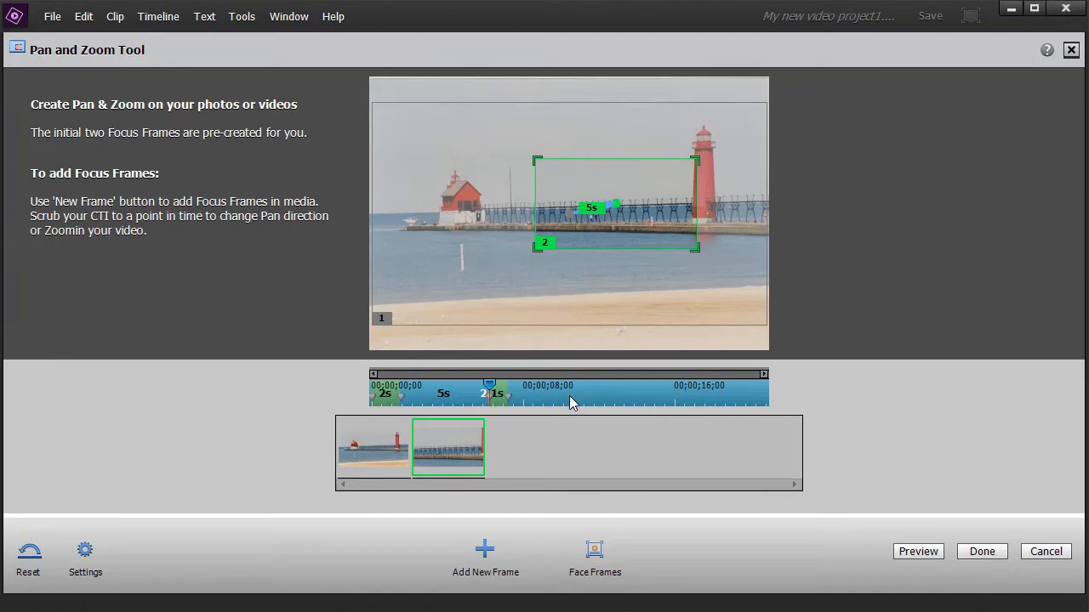
pyautogui.moveTo(499, 398); pyautogui.dragTo(650, 399)
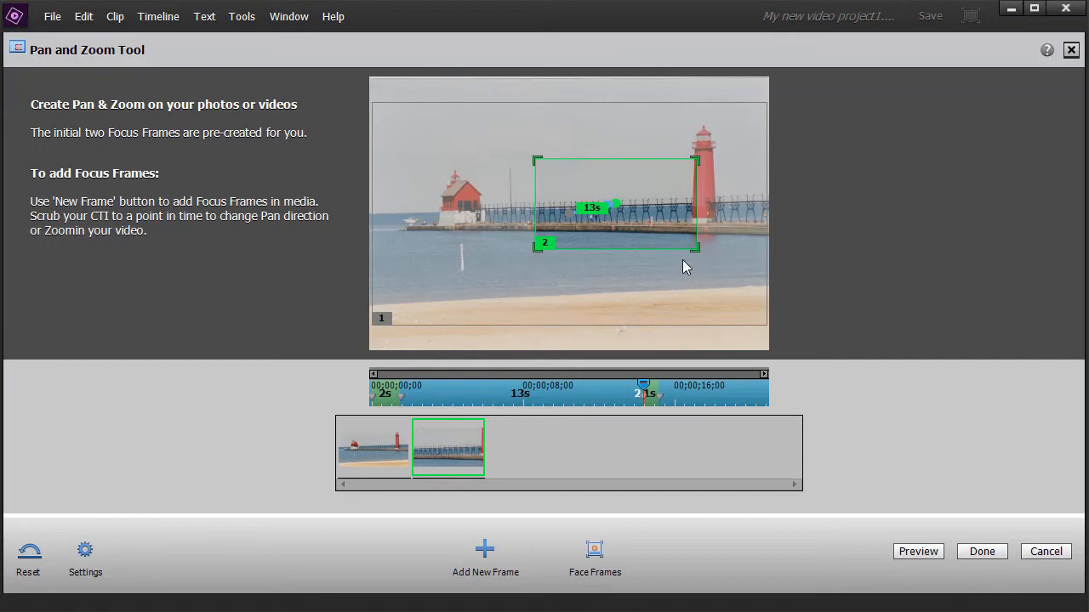
pyautogui.click(387, 404)
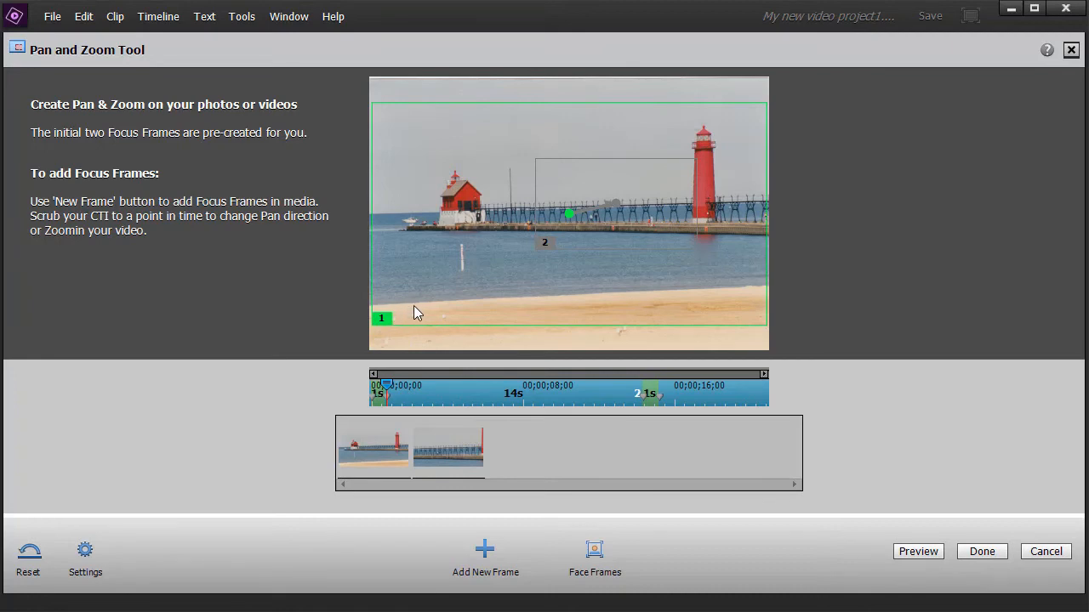
# Review the Pan and Zoom settings for the default hold and pan times of new focus frames.
pyautogui.click(86, 555)
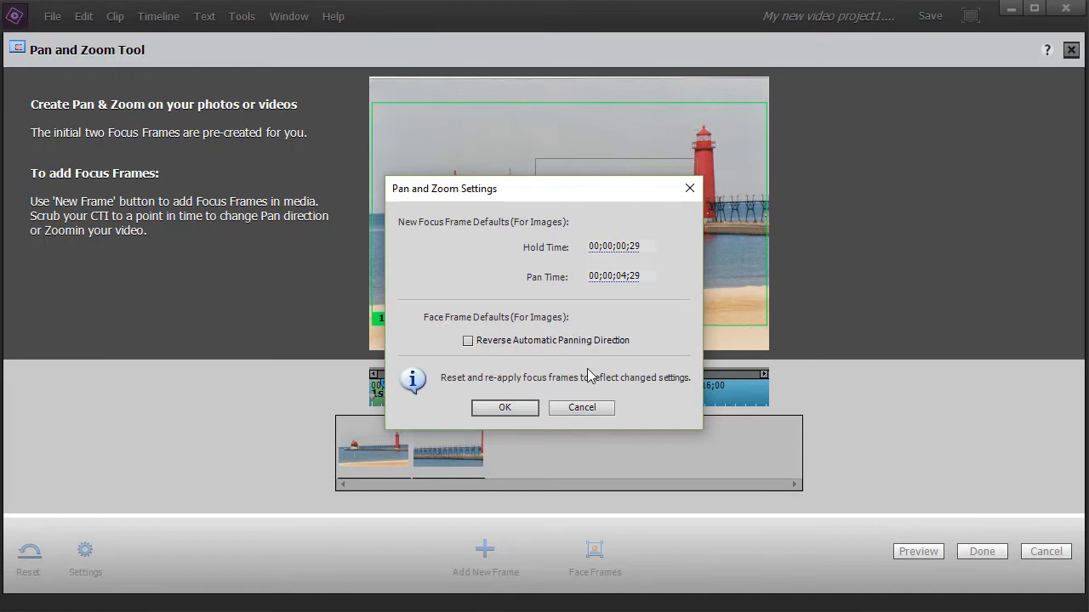
pyautogui.click(690, 190)
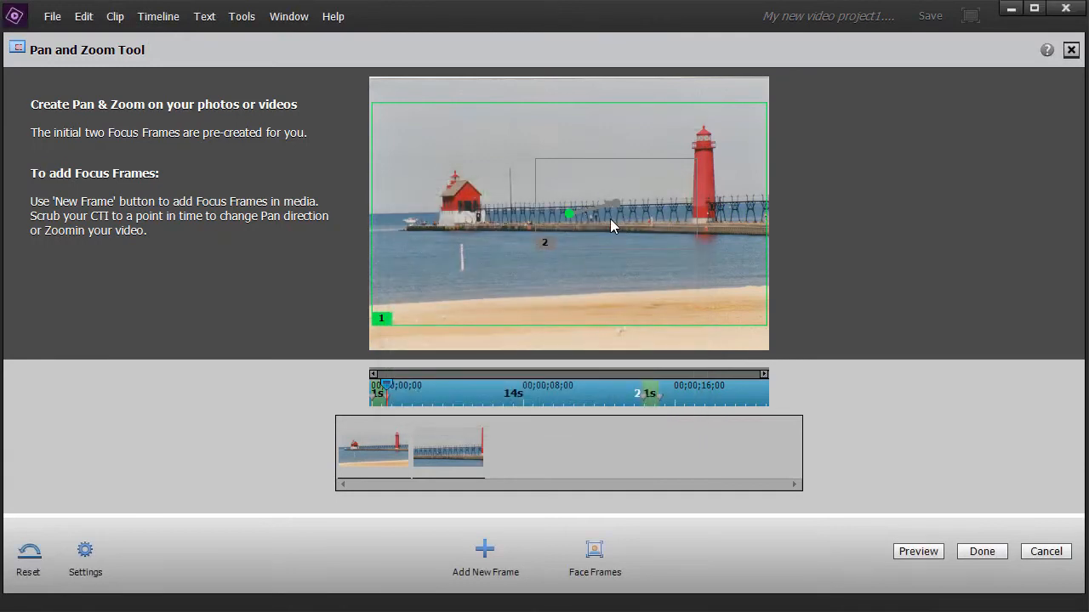
# Add a new focus frame after the first one and place it over the water just below the middle of the pier.
pyautogui.click(483, 552)
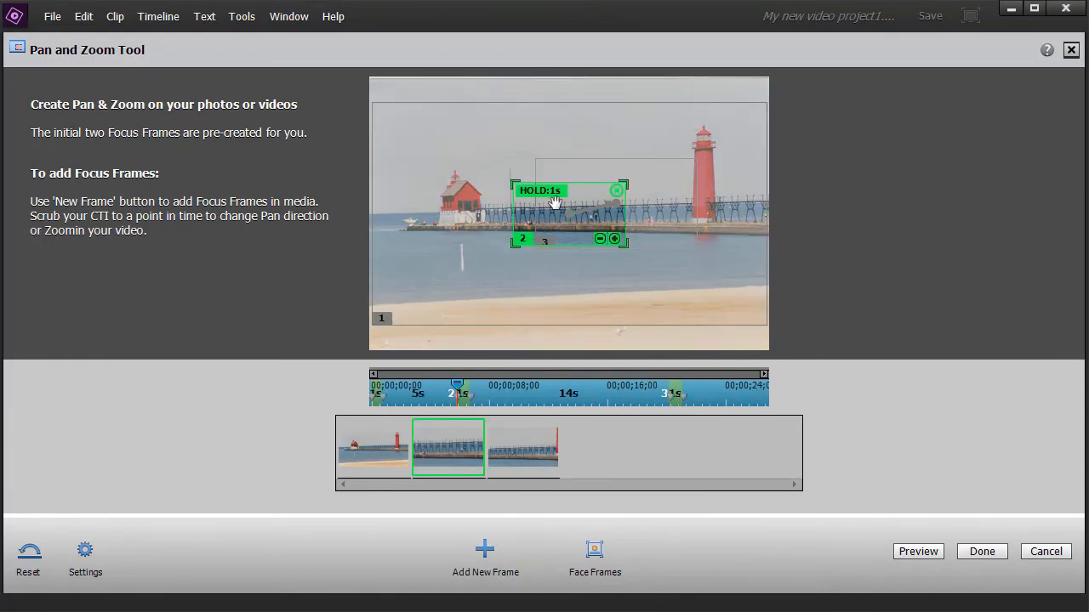
pyautogui.moveTo(580, 226)
pyautogui.moveTo(570, 228); pyautogui.dragTo(518, 297)
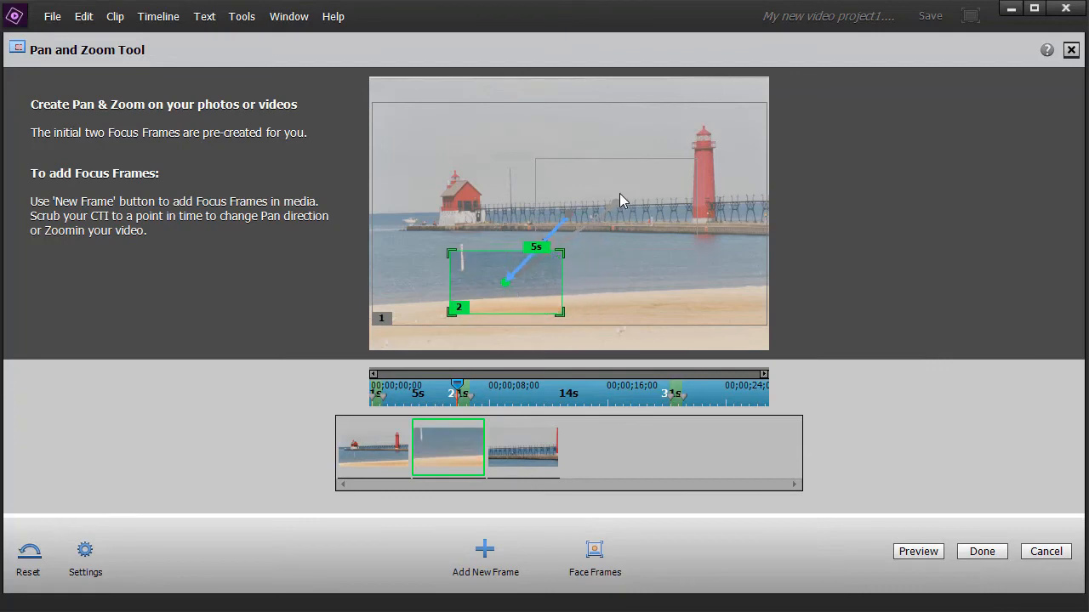
pyautogui.moveTo(504, 282); pyautogui.dragTo(546, 244)
# Move the third focus frame over the water and beach below the lighthouse and enlarge it up to the pier.
pyautogui.click(623, 177)
pyautogui.moveTo(619, 182); pyautogui.dragTo(680, 260)
pyautogui.moveTo(589, 233); pyautogui.dragTo(539, 203)
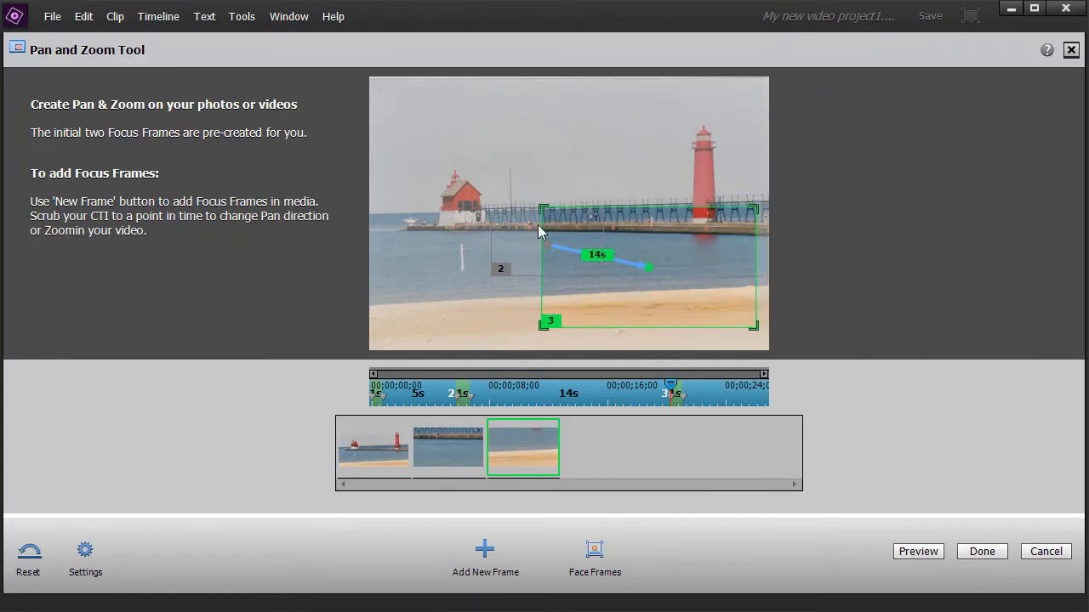
# Add a fourth focus frame, move it over the red house and sky, and enlarge it toward the middle of the pier.
pyautogui.click(483, 554)
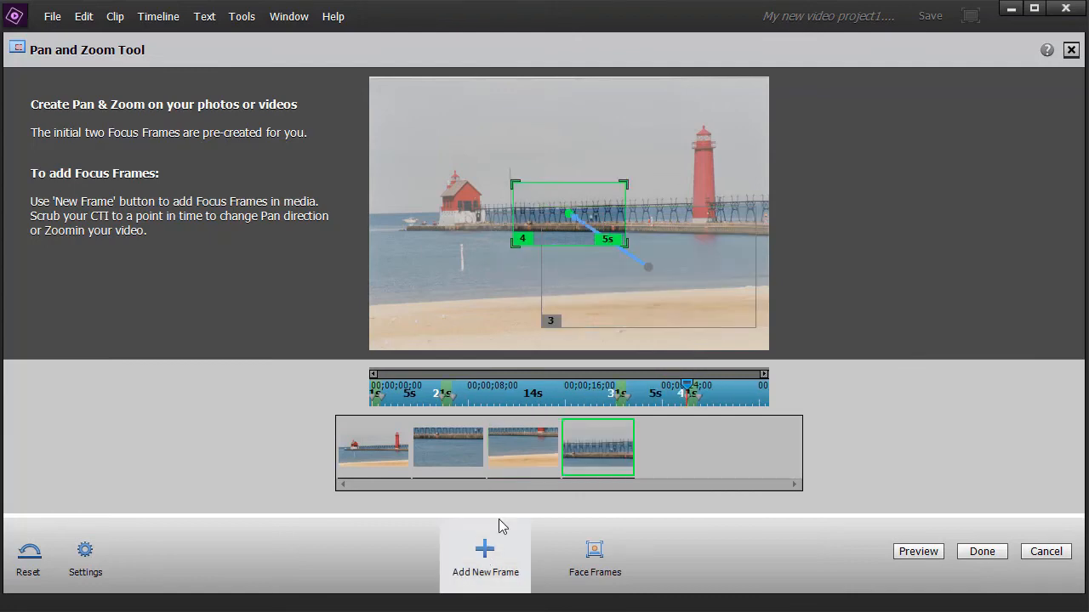
pyautogui.moveTo(584, 199); pyautogui.dragTo(484, 133)
pyautogui.moveTo(527, 181); pyautogui.dragTo(616, 195)
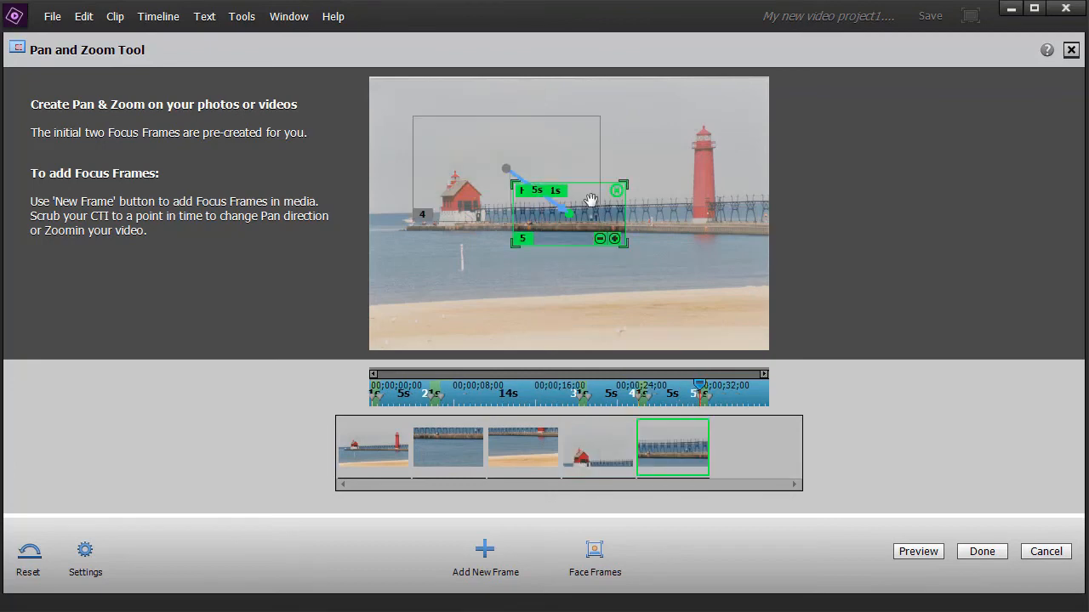
# Move the fifth focus frame up over the lighthouse and enlarge it toward the middle of the pier.
pyautogui.moveTo(588, 202); pyautogui.dragTo(706, 138)
pyautogui.moveTo(626, 184); pyautogui.dragTo(535, 232)
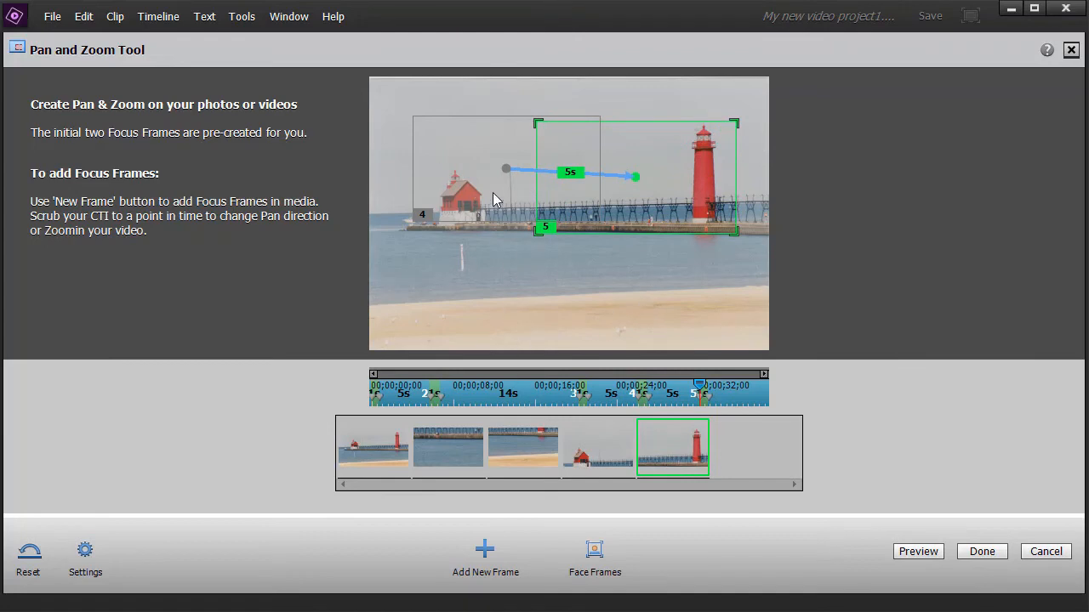
pyautogui.moveTo(632, 176)
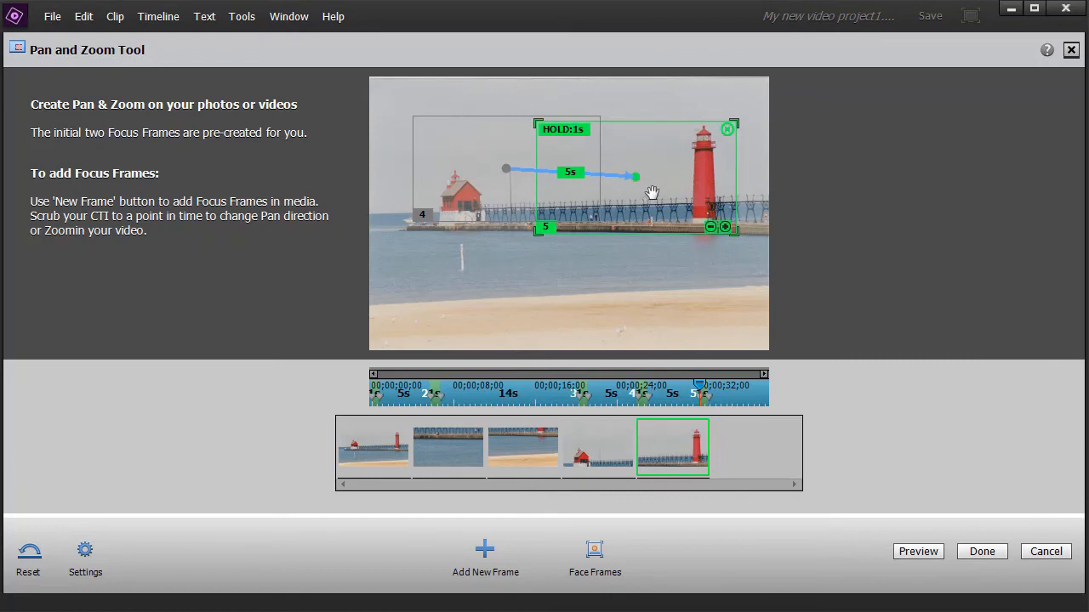
# Go through the fourth, third and second focus frames and back to the fifth to examine their positions and pan paths.
pyautogui.click(446, 195)
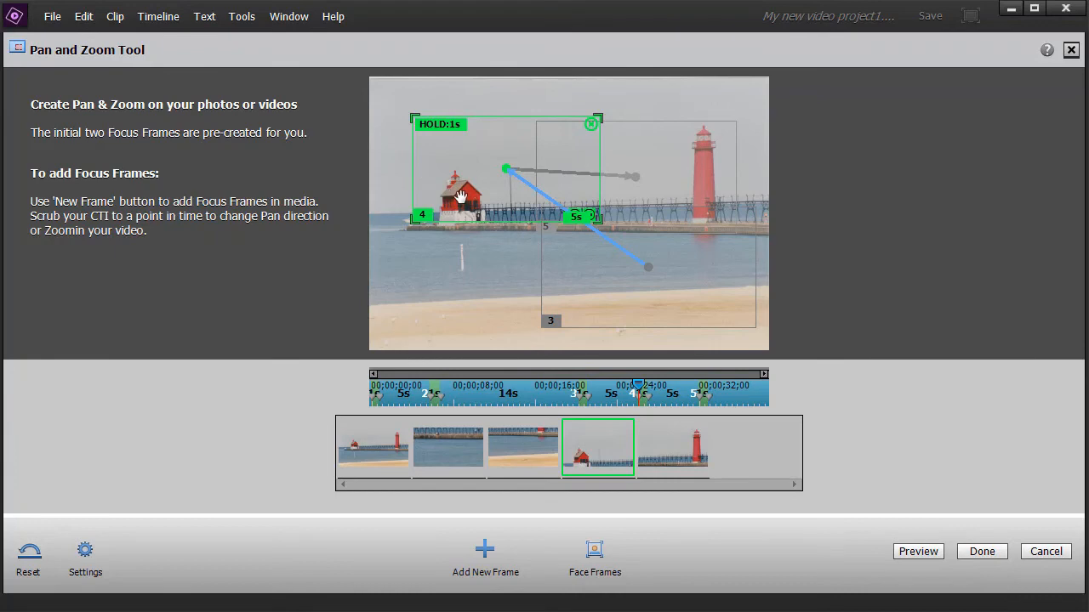
pyautogui.click(596, 292)
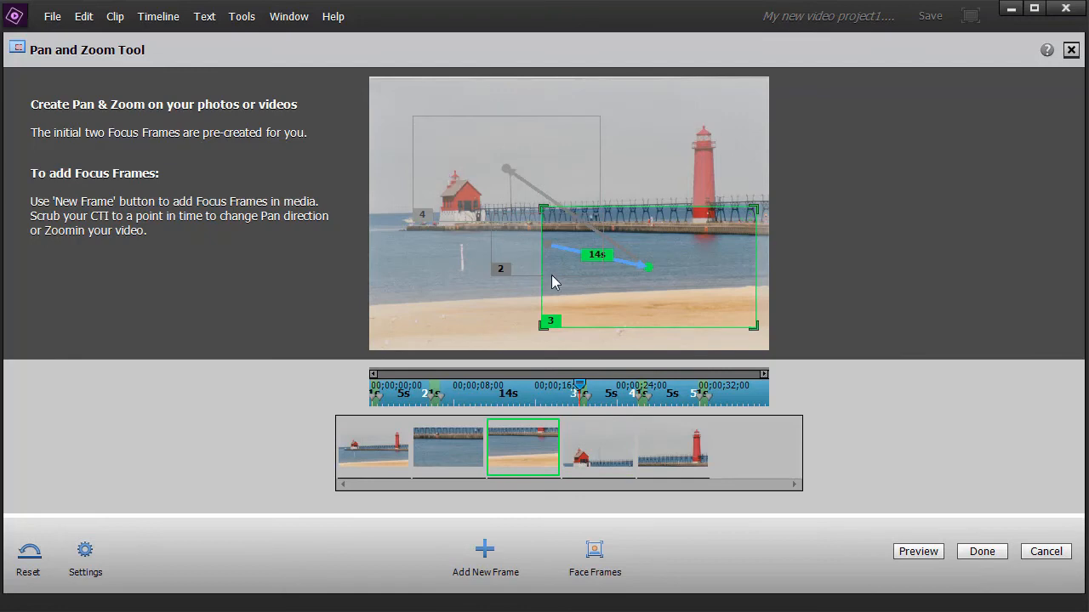
pyautogui.click(498, 231)
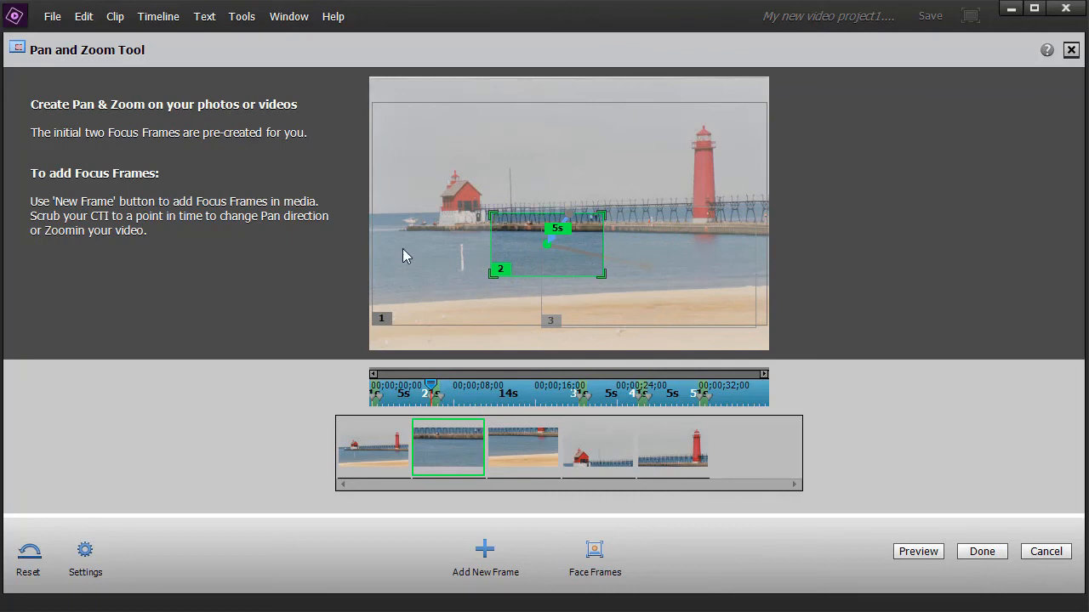
pyautogui.moveTo(559, 272)
pyautogui.click(612, 451)
pyautogui.click(677, 448)
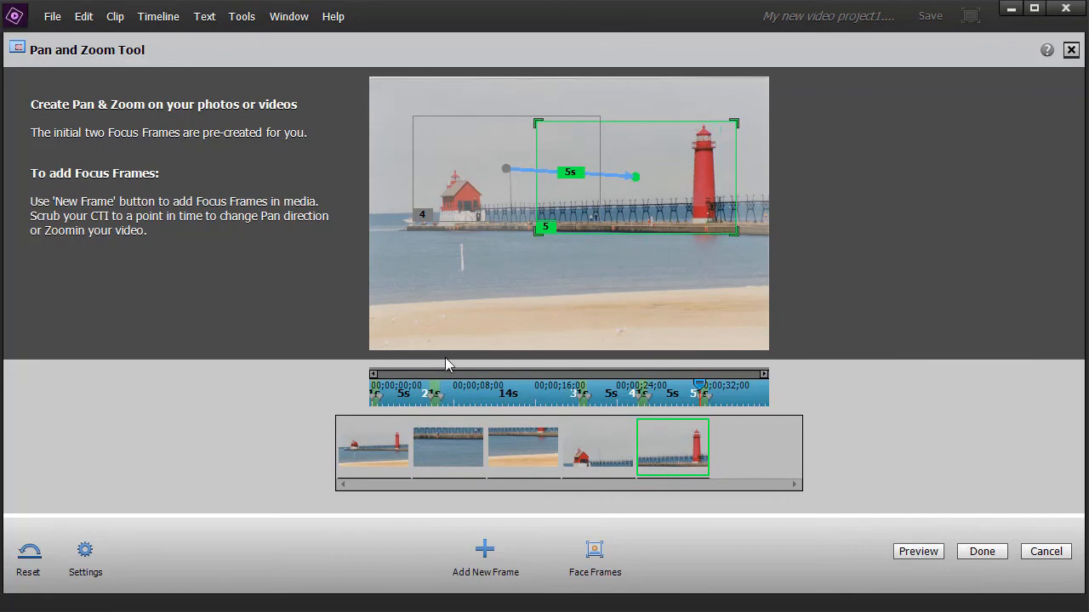
# Preview the pan and zoom animation from the beginning of the clip and apply it.
pyautogui.moveTo(701, 387); pyautogui.dragTo(299, 377)
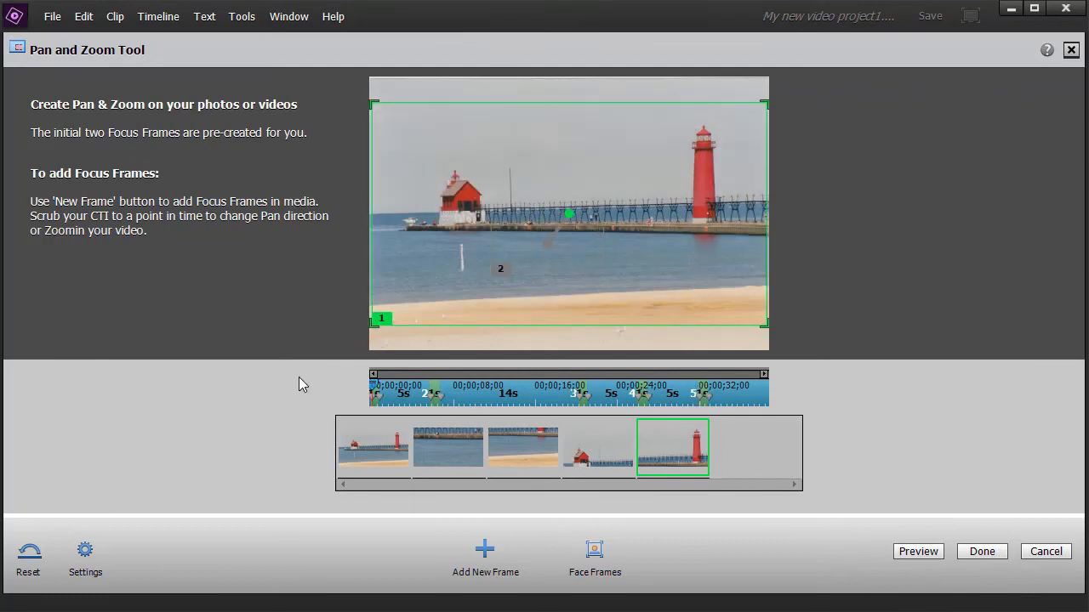
pyautogui.click(916, 554)
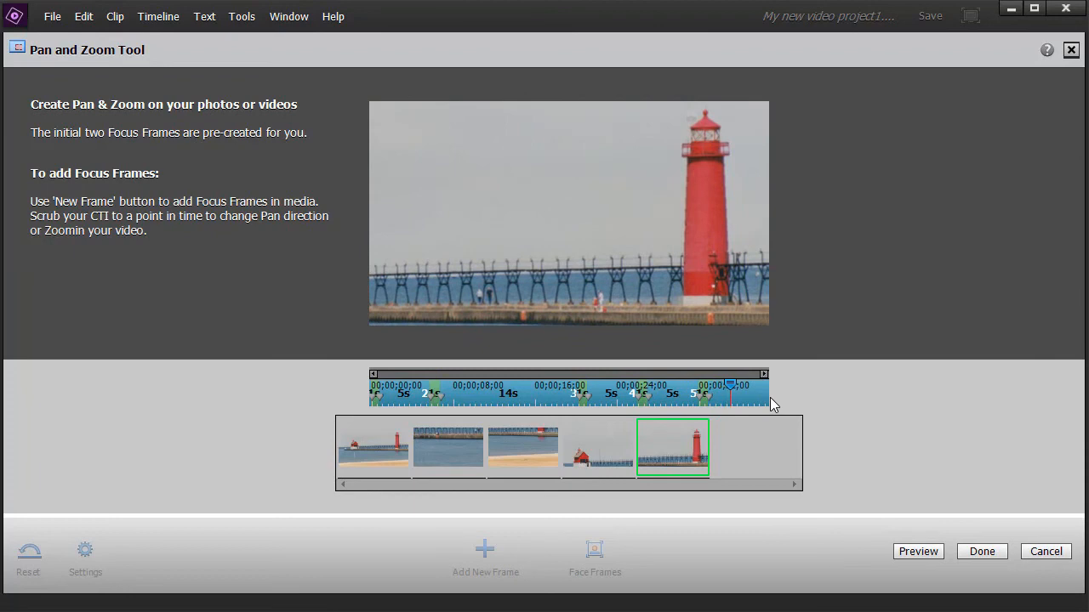
pyautogui.click(982, 553)
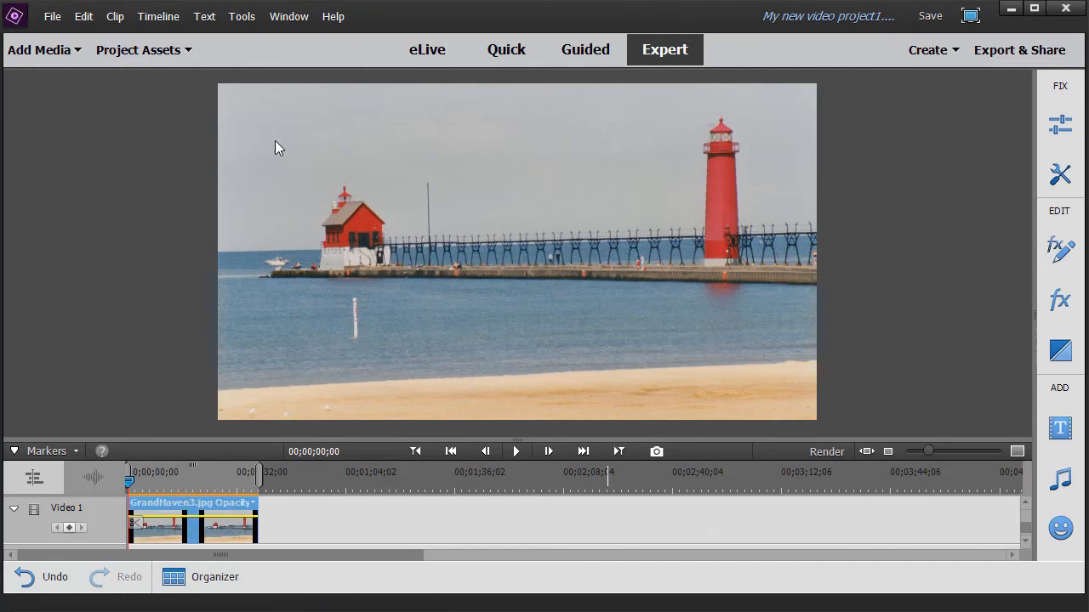
# Reopen the Pan & Zoom tool for the clip and delete the fifth, fourth and third focus frames.
pyautogui.click(1063, 177)
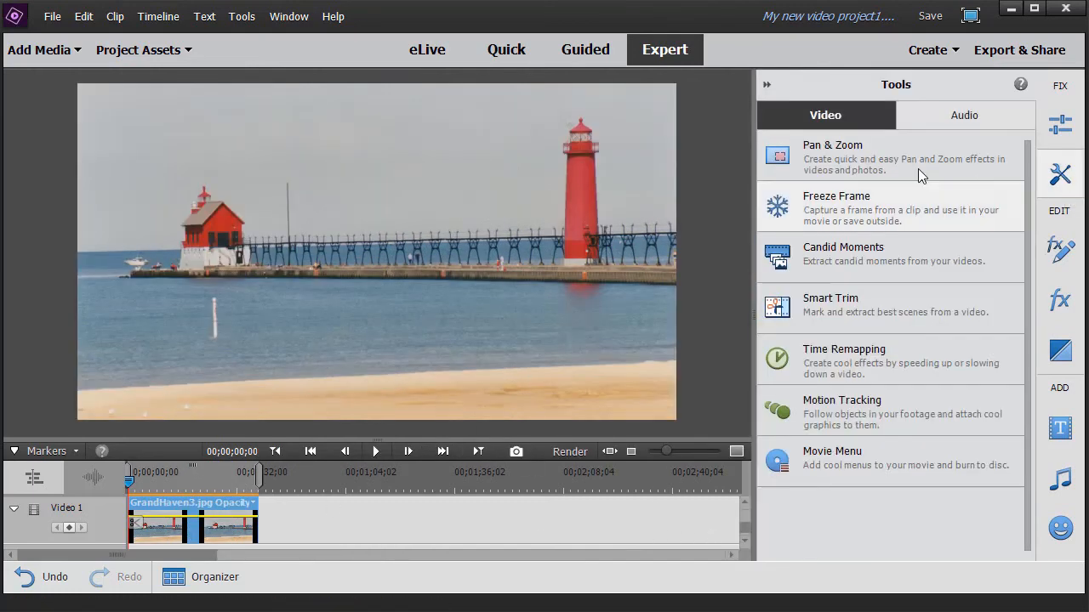
pyautogui.click(895, 166)
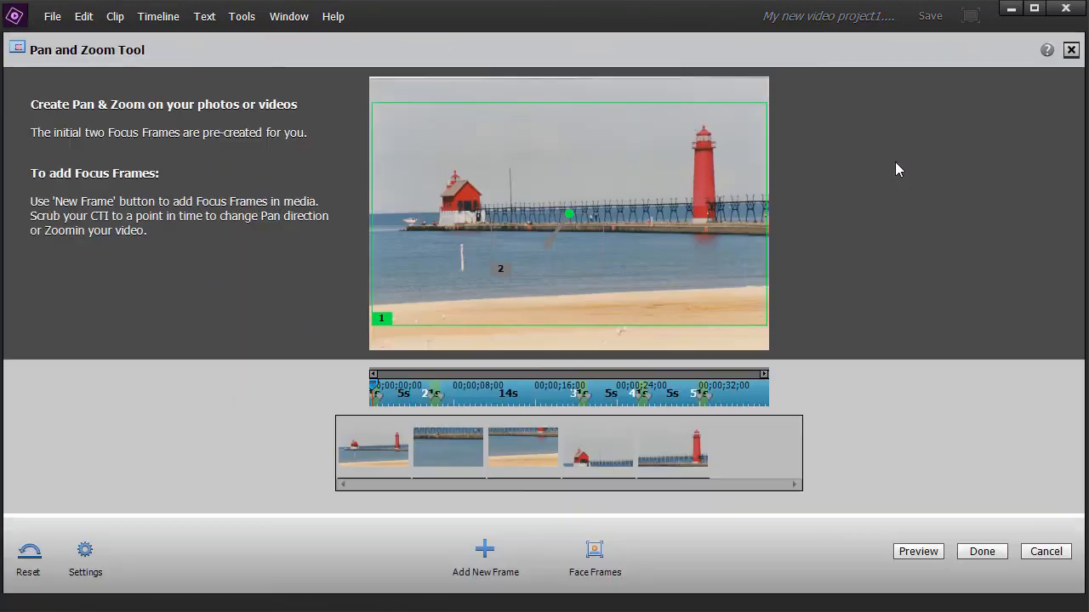
pyautogui.click(676, 449)
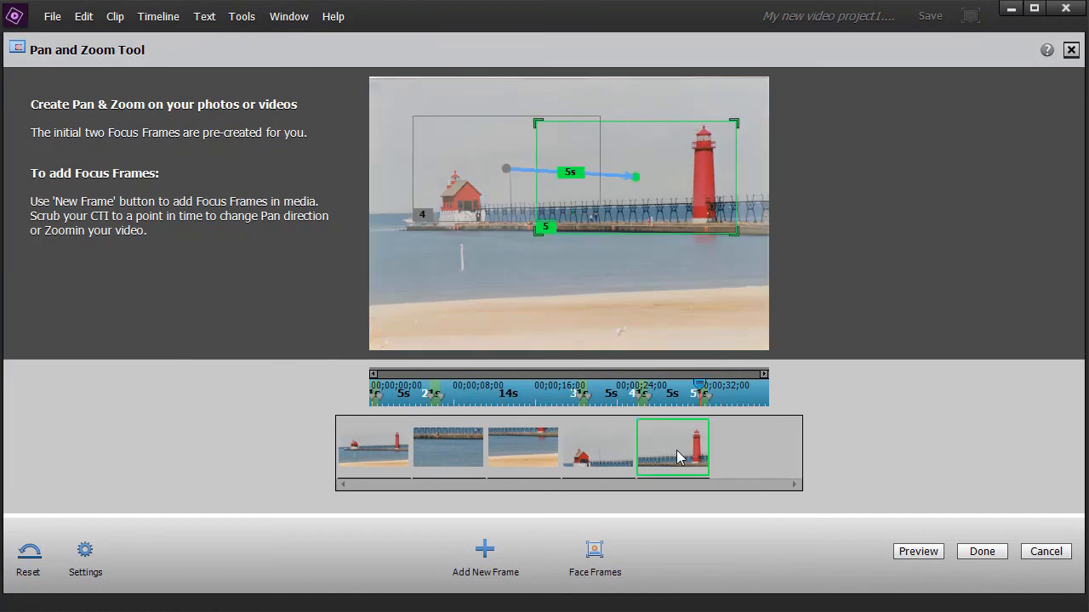
pyautogui.click(729, 130)
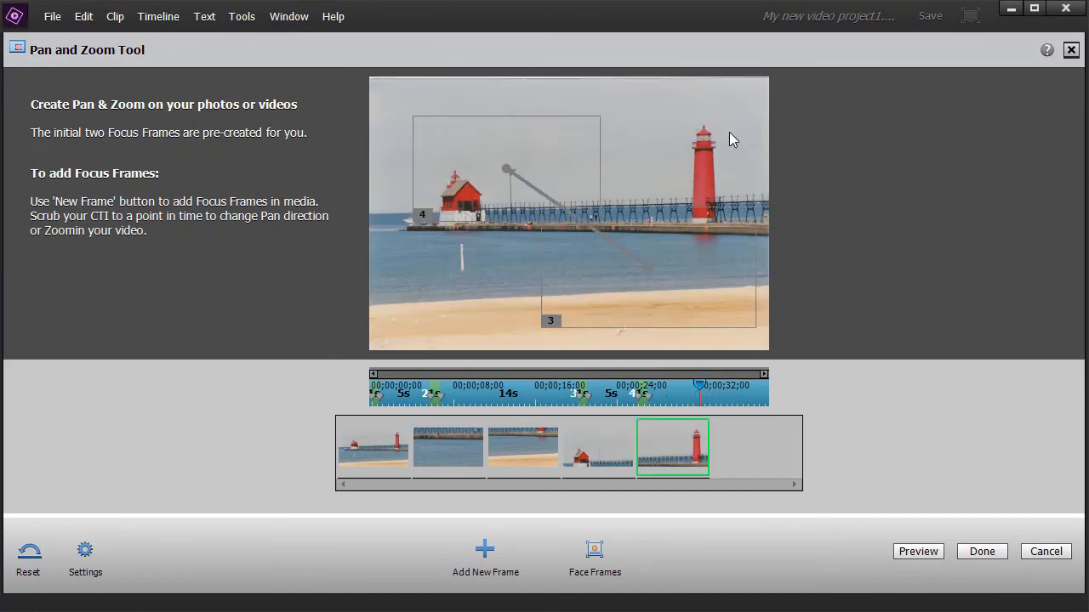
pyautogui.click(604, 455)
pyautogui.click(588, 128)
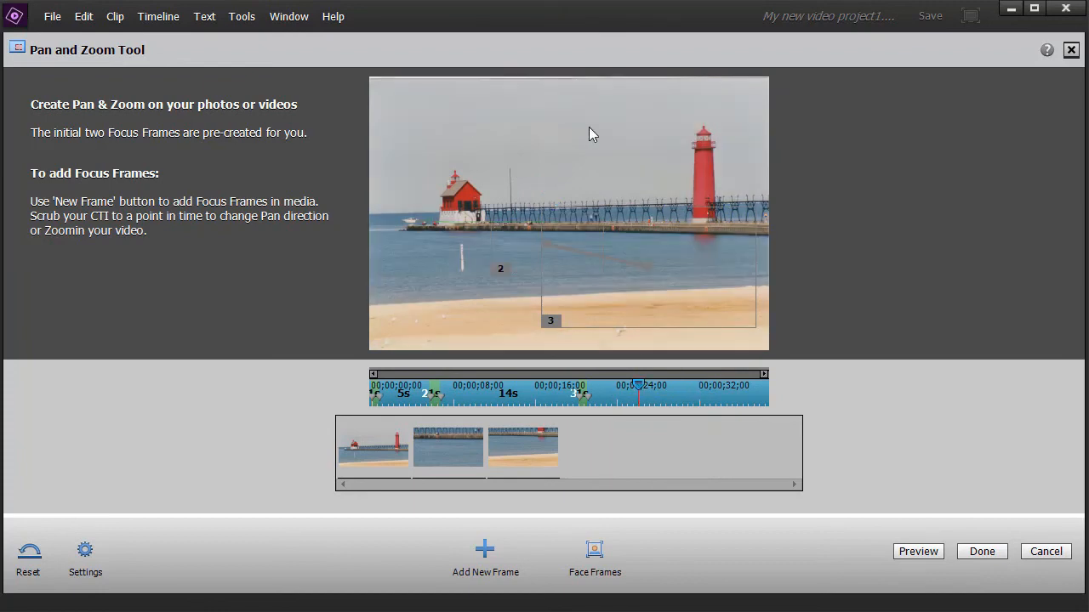
pyautogui.click(542, 455)
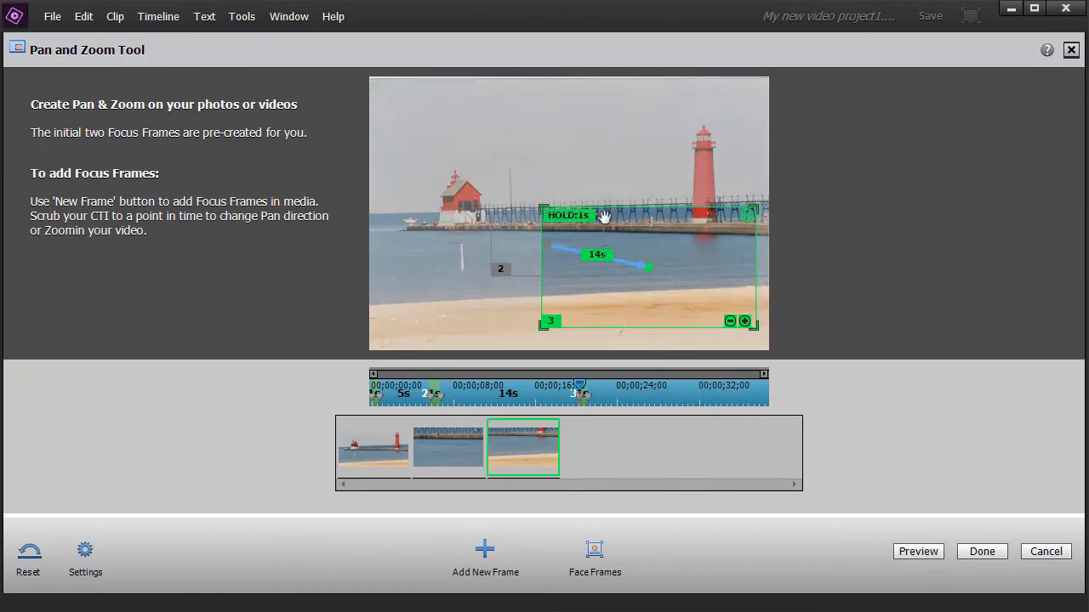
pyautogui.click(747, 216)
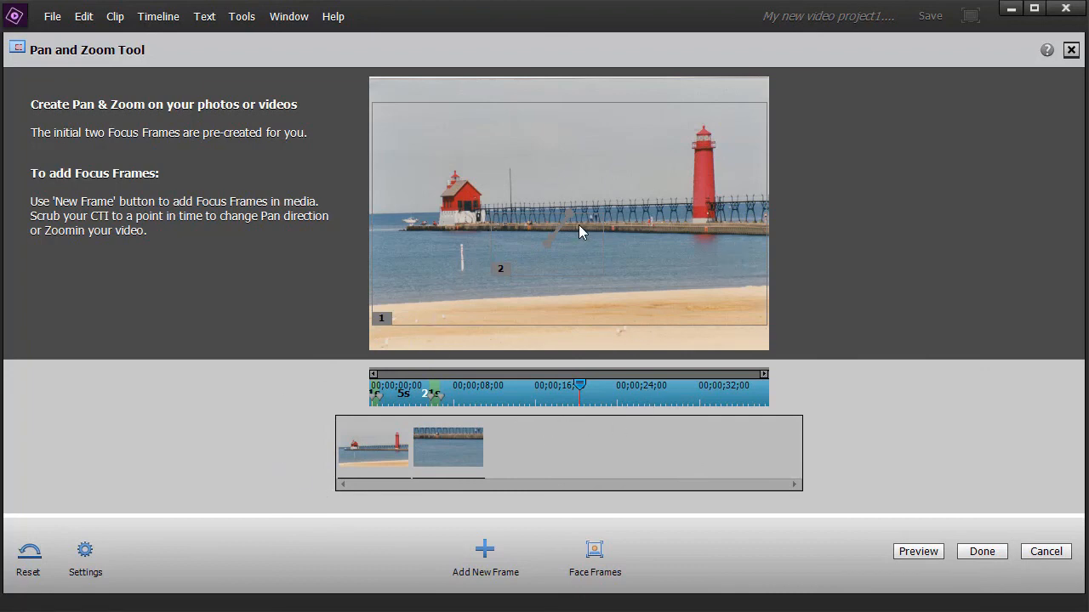
# Reset the pan and zoom to remove all remaining focus frames, and apply the change to the clip.
pyautogui.click(31, 557)
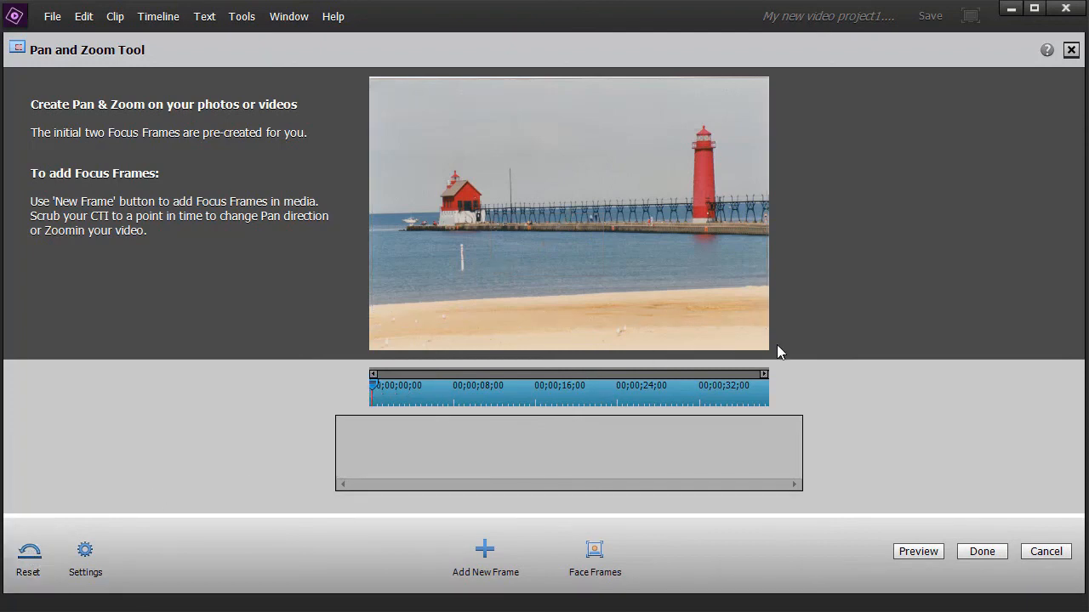
pyautogui.click(983, 554)
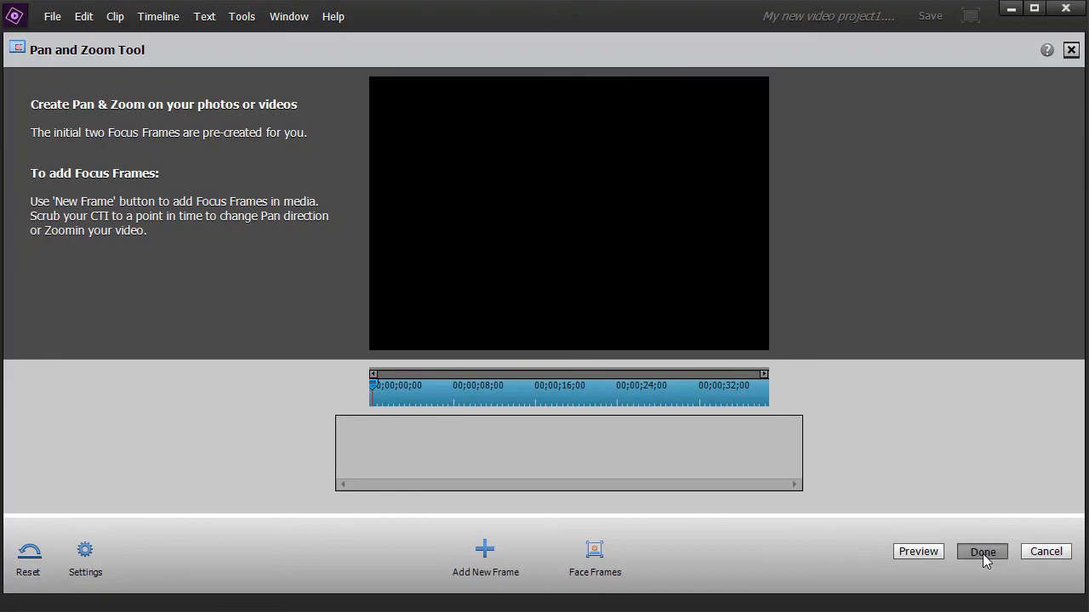